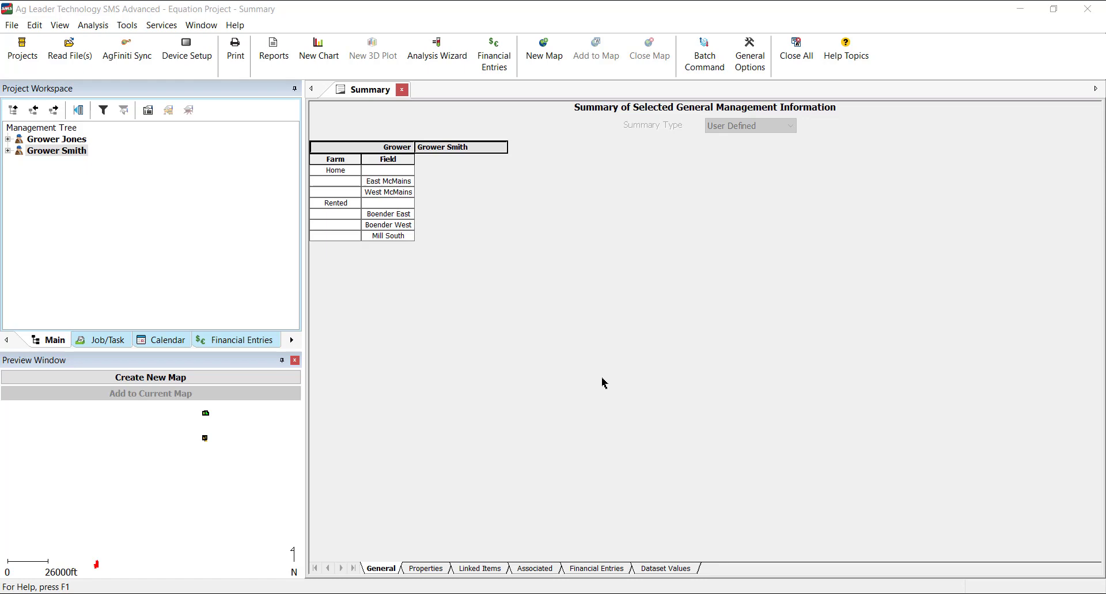
# Start the Analysis Wizard and choose Equation Based Analysis to list the saved equations
pyautogui.click(447, 73)
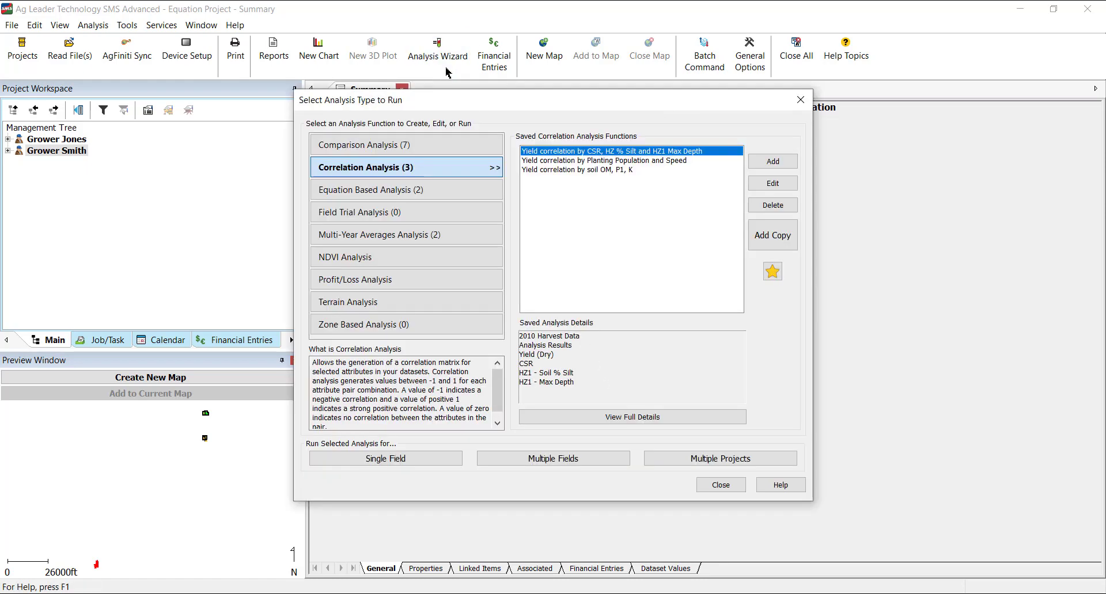
pyautogui.click(460, 196)
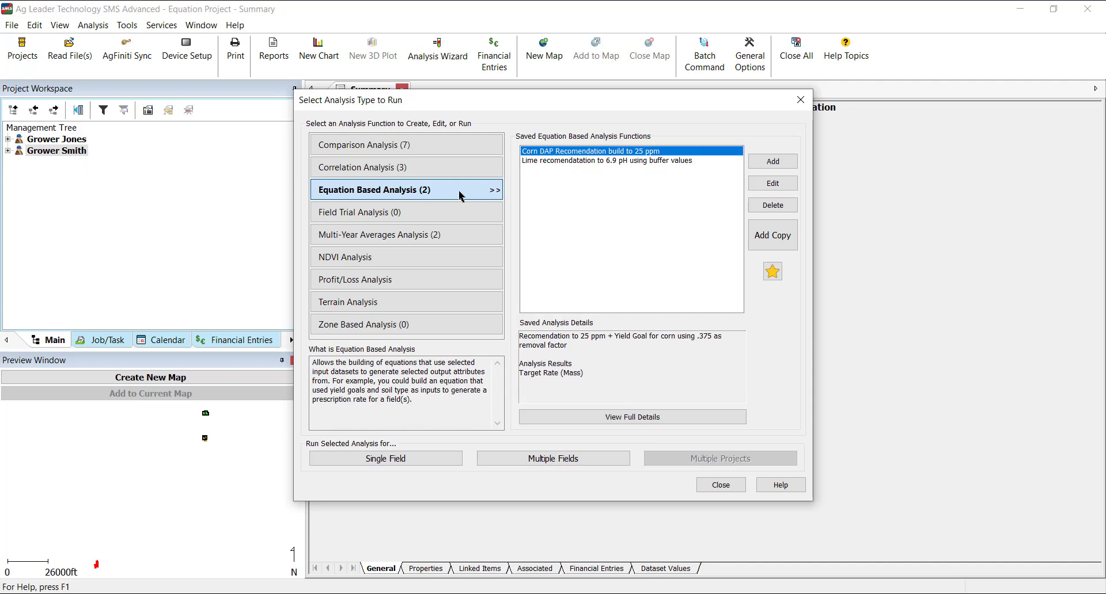
# Create a new equation analysis named 'Lime Prescription' and advance to result-type setup
pyautogui.click(786, 164)
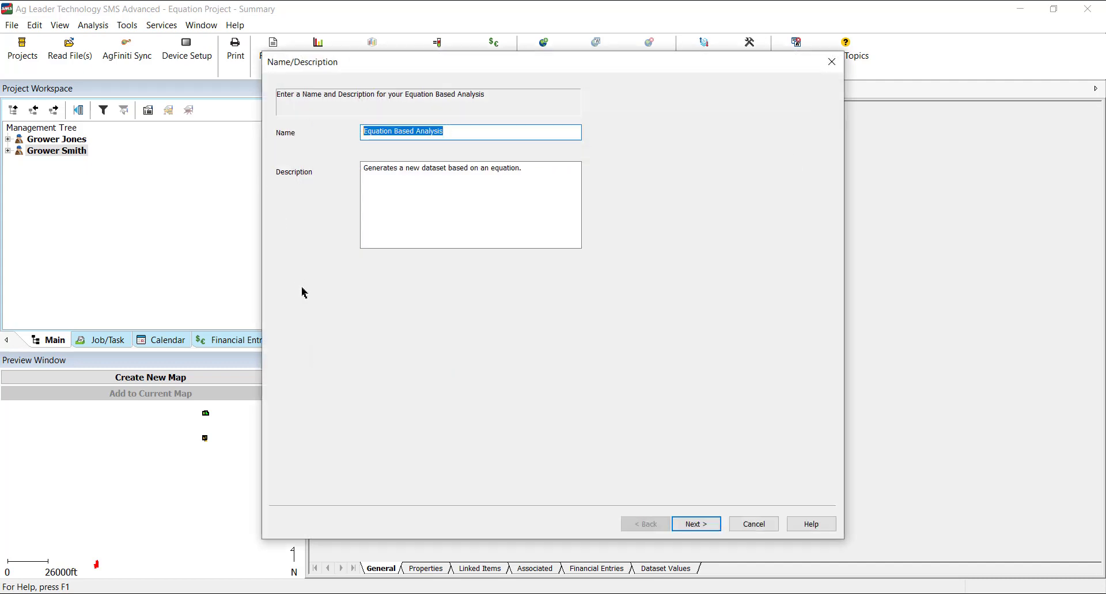
pyautogui.write('Lime ')
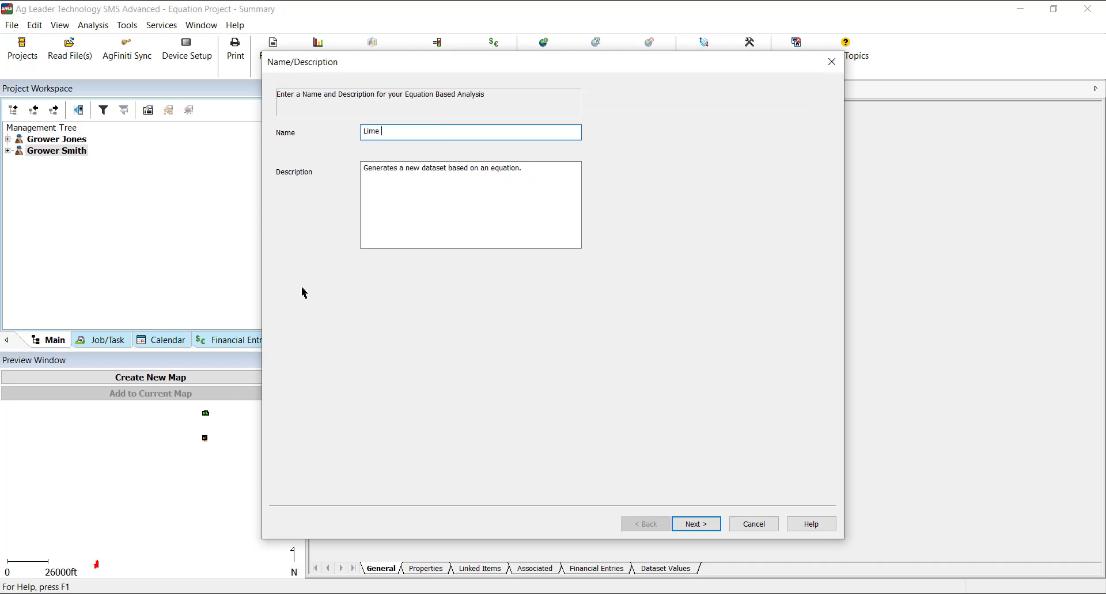
pyautogui.write('Prescription')
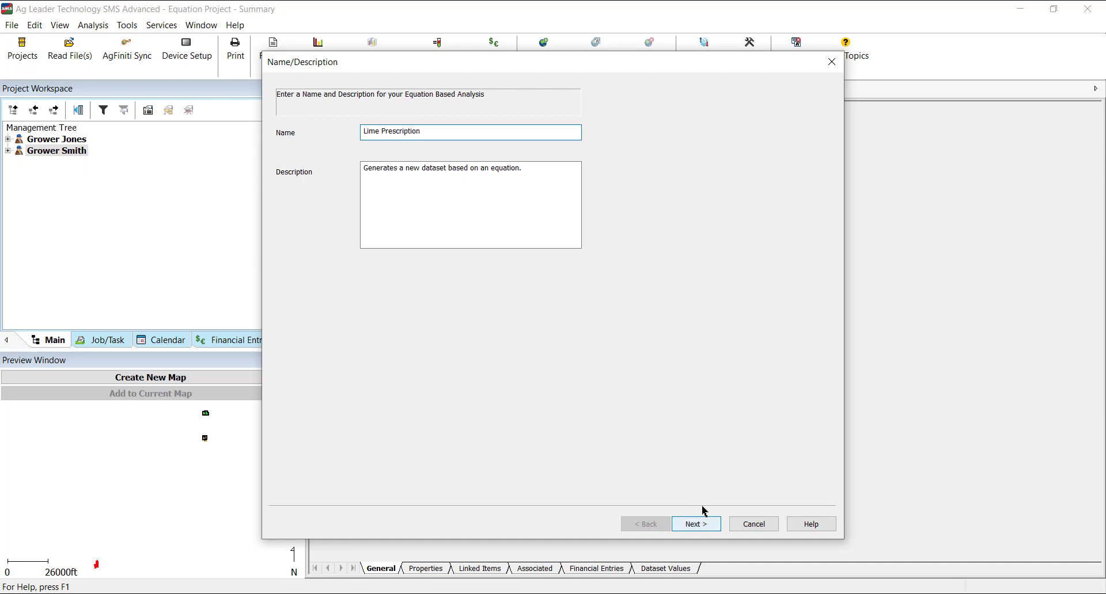
pyautogui.click(711, 525)
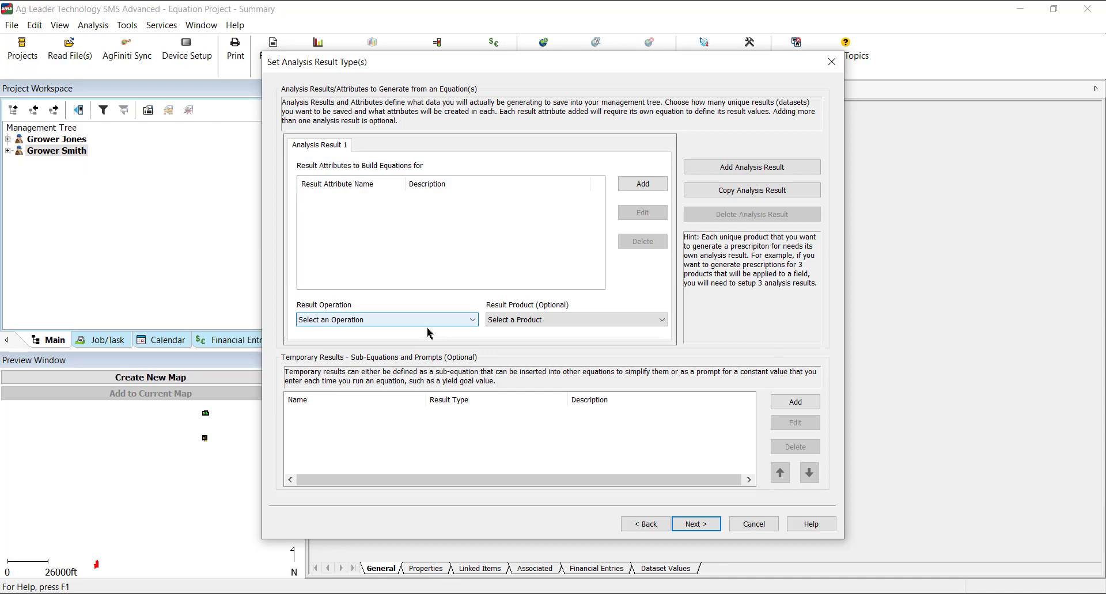
# Set Analysis Result 1's operation to Fertilizing Prescription (Dry) and its product to Lime
pyautogui.click(429, 320)
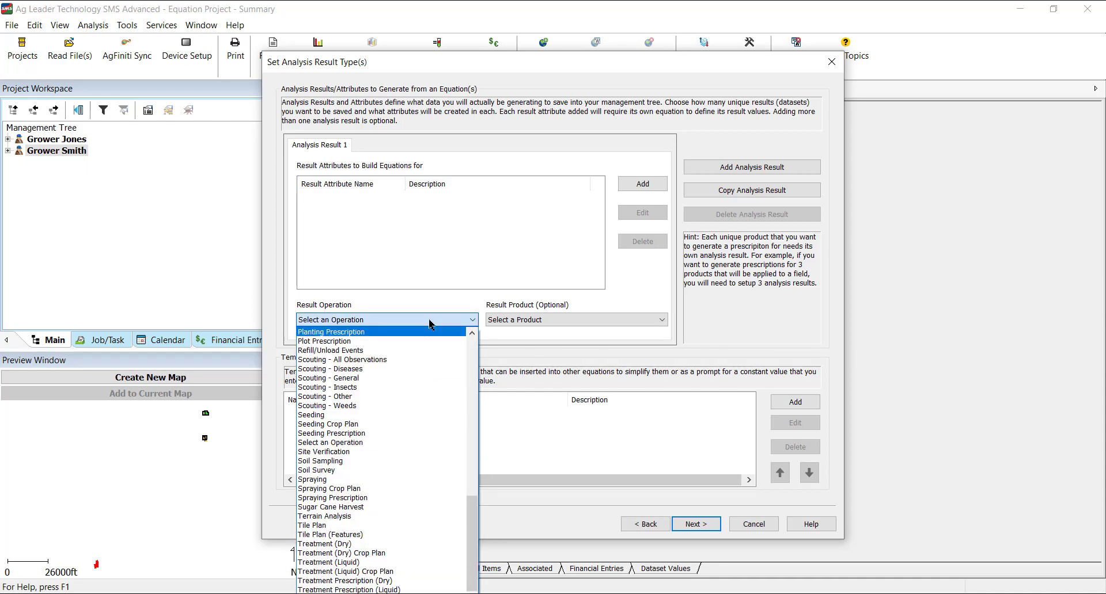
pyautogui.press('f')
pyautogui.press('Down')
pyautogui.press('Down')
pyautogui.press('Down')
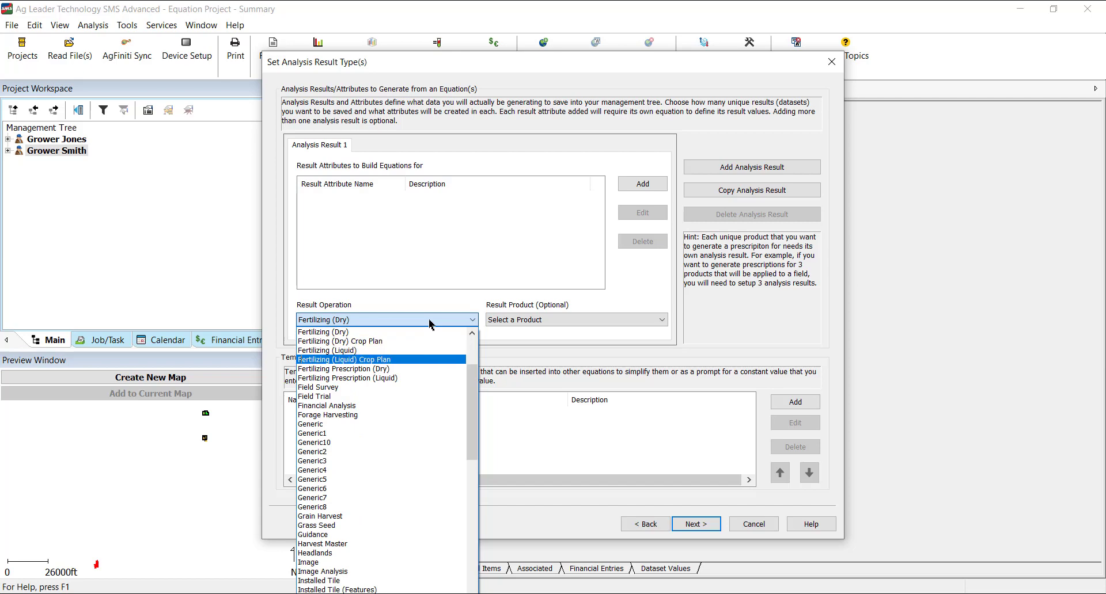
pyautogui.click(427, 370)
pyautogui.click(524, 323)
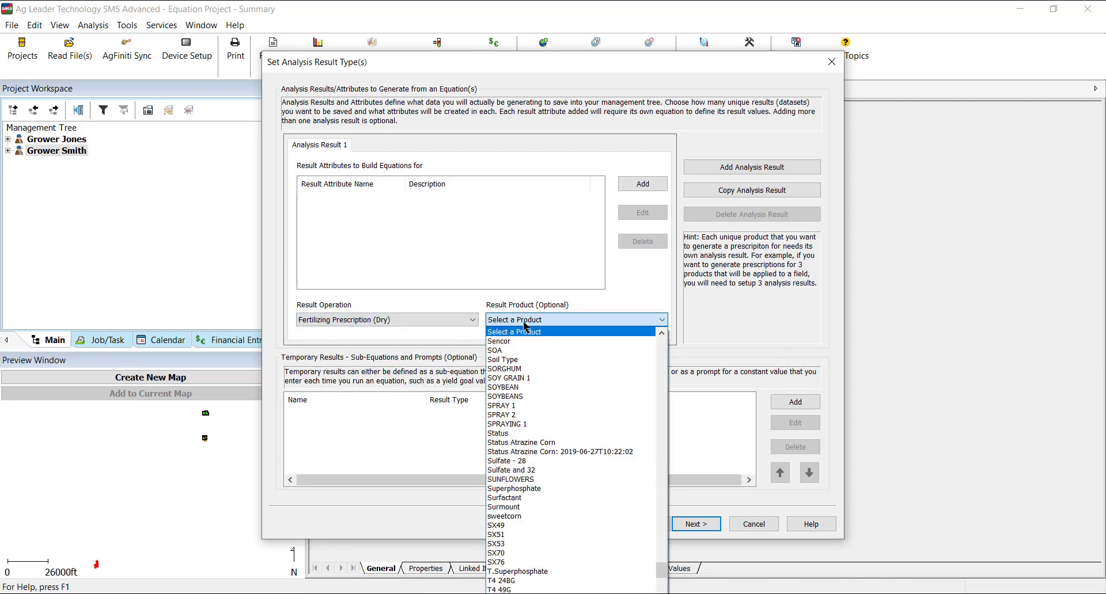
pyautogui.press('l')
pyautogui.click(525, 343)
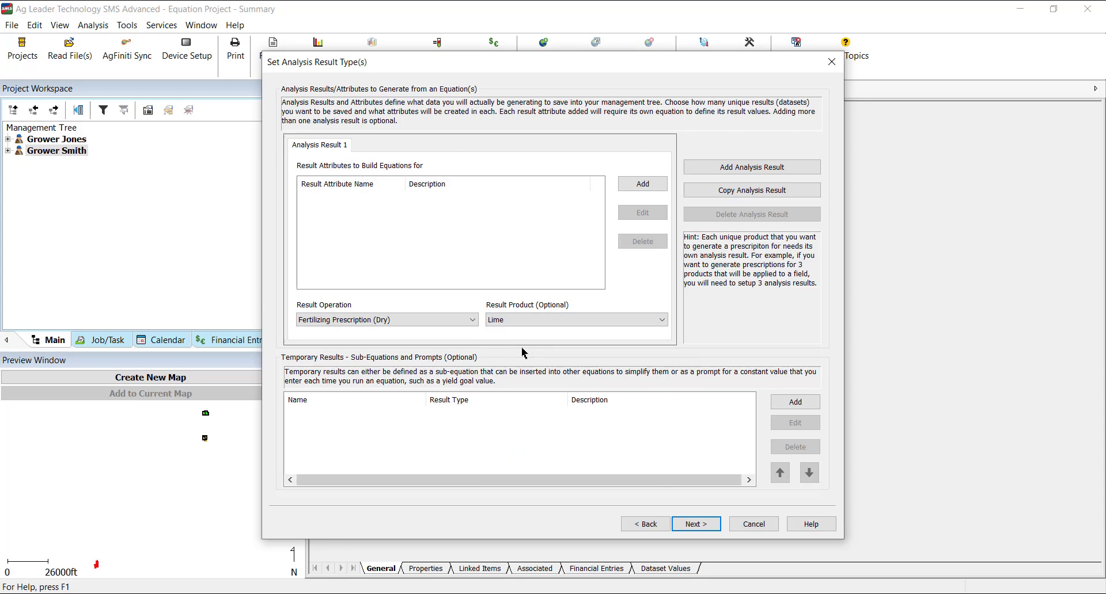
# Add a result attribute named Lime using Target Rate (Mass) in ton(US)/ac
pyautogui.click(642, 184)
pyautogui.write('Li')
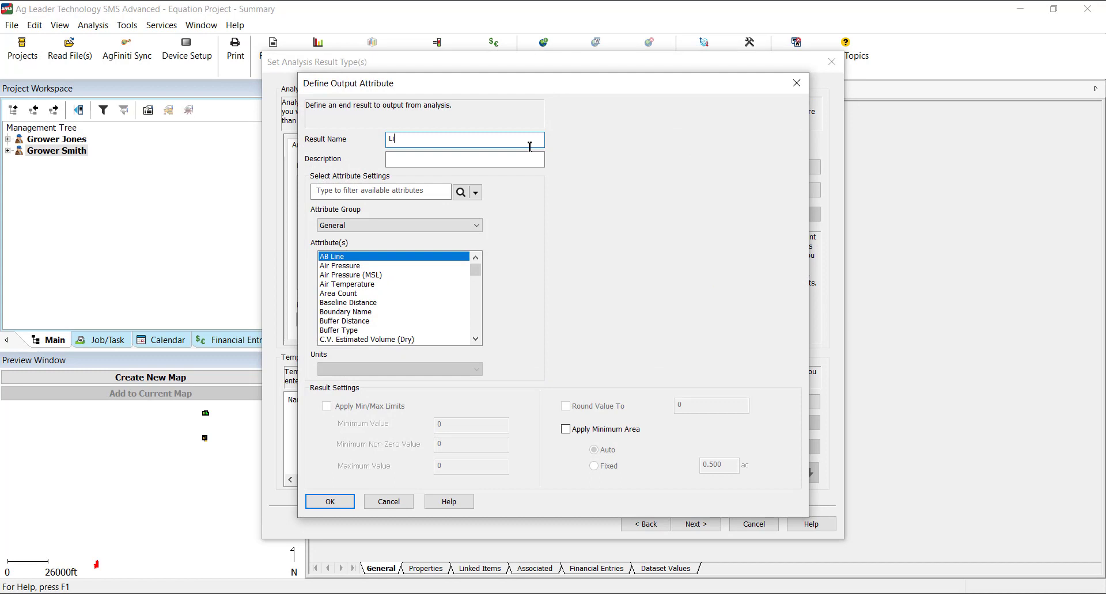
pyautogui.write('me')
pyautogui.click(418, 192)
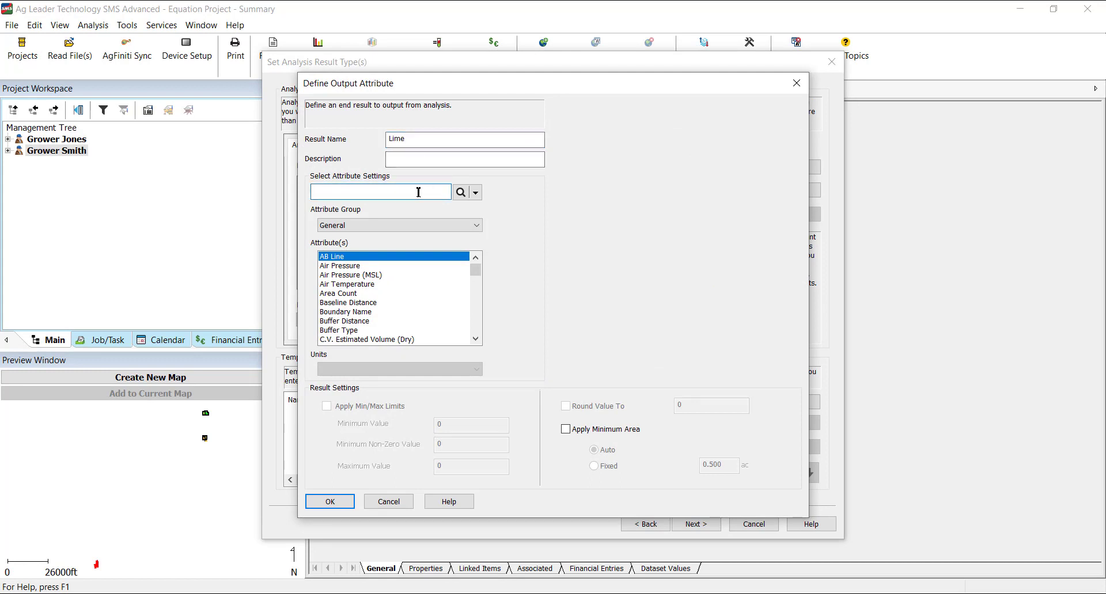
pyautogui.write('Target rate')
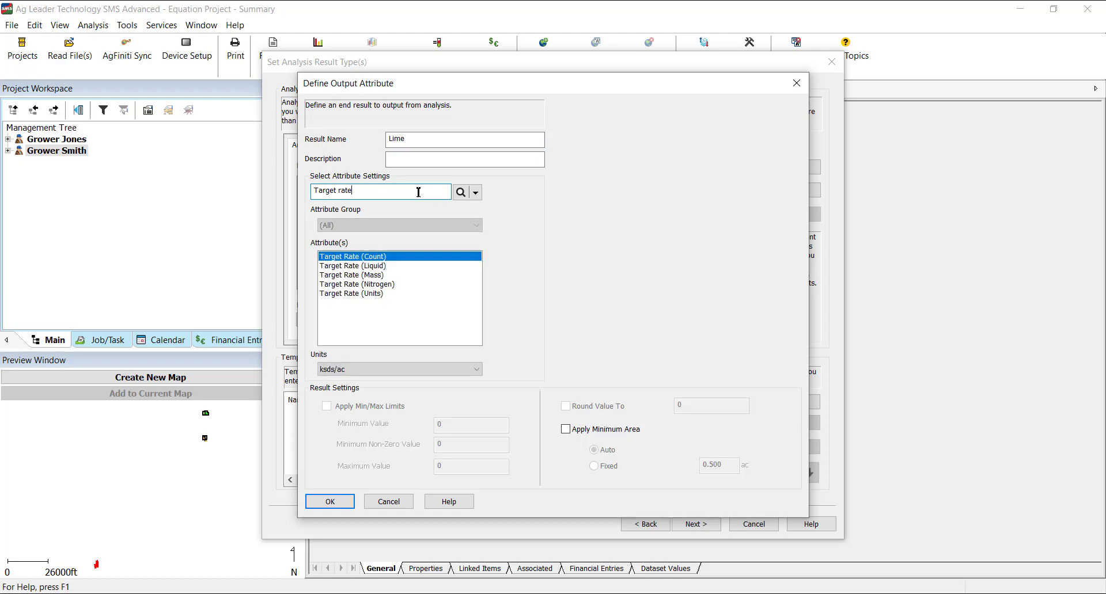
pyautogui.click(379, 276)
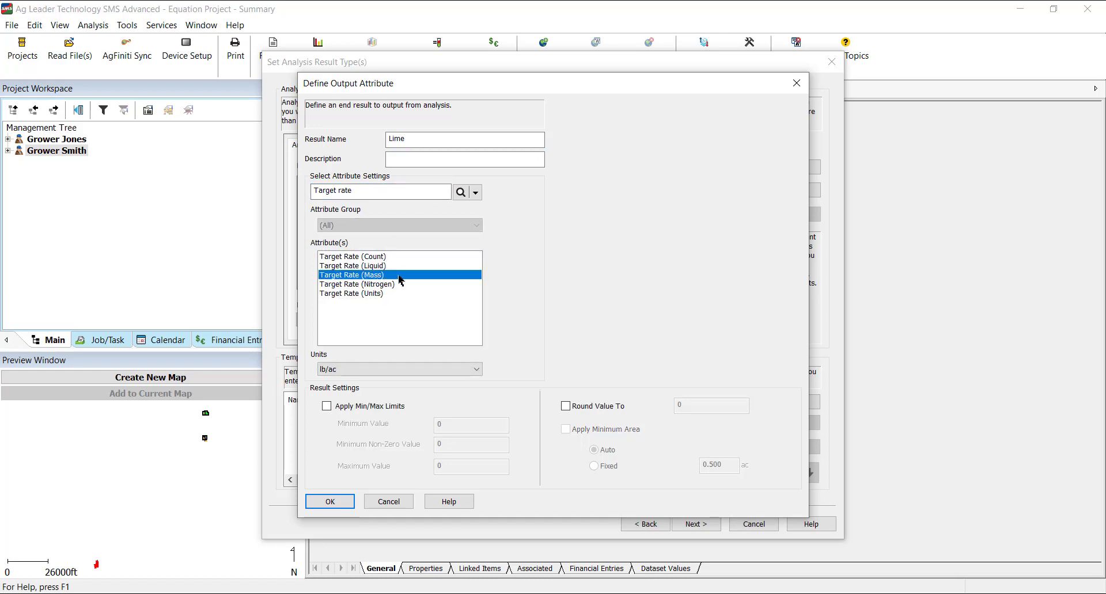
pyautogui.click(433, 371)
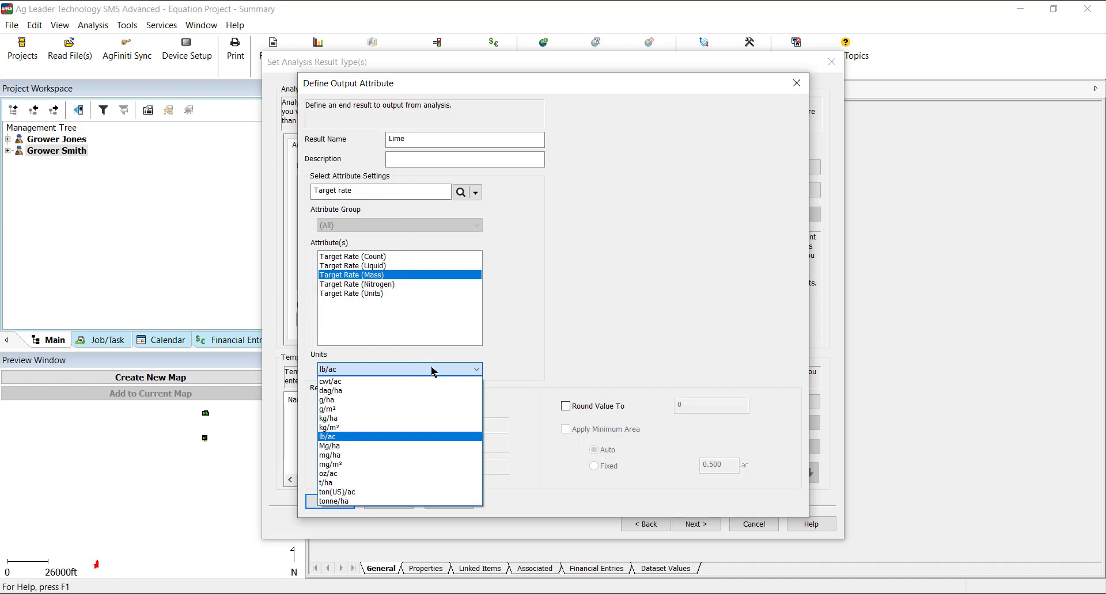
pyautogui.click(418, 493)
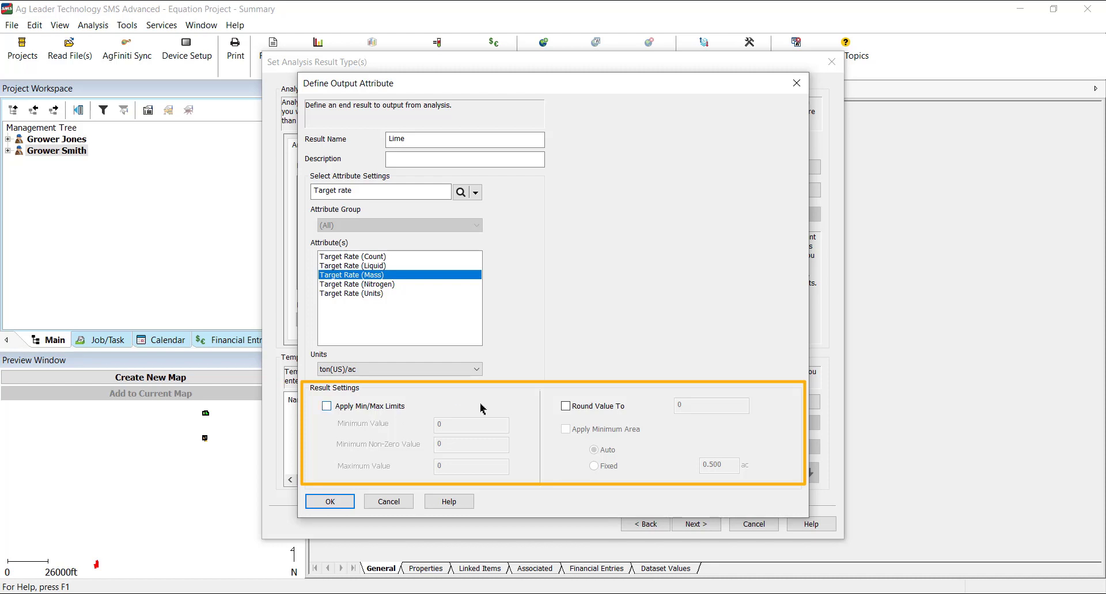
pyautogui.click(370, 408)
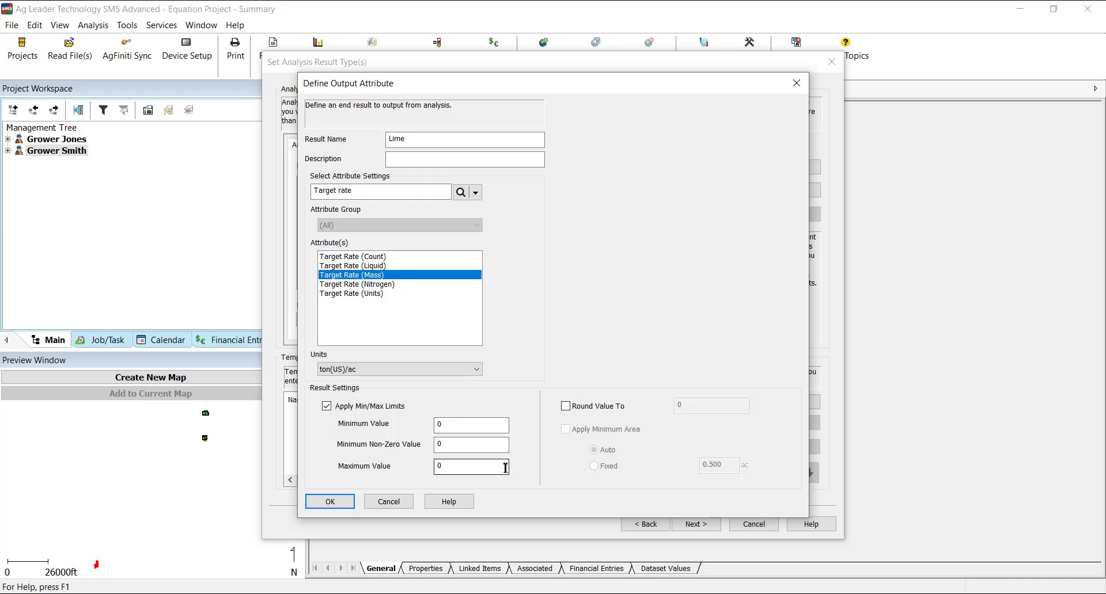
pyautogui.click(505, 468)
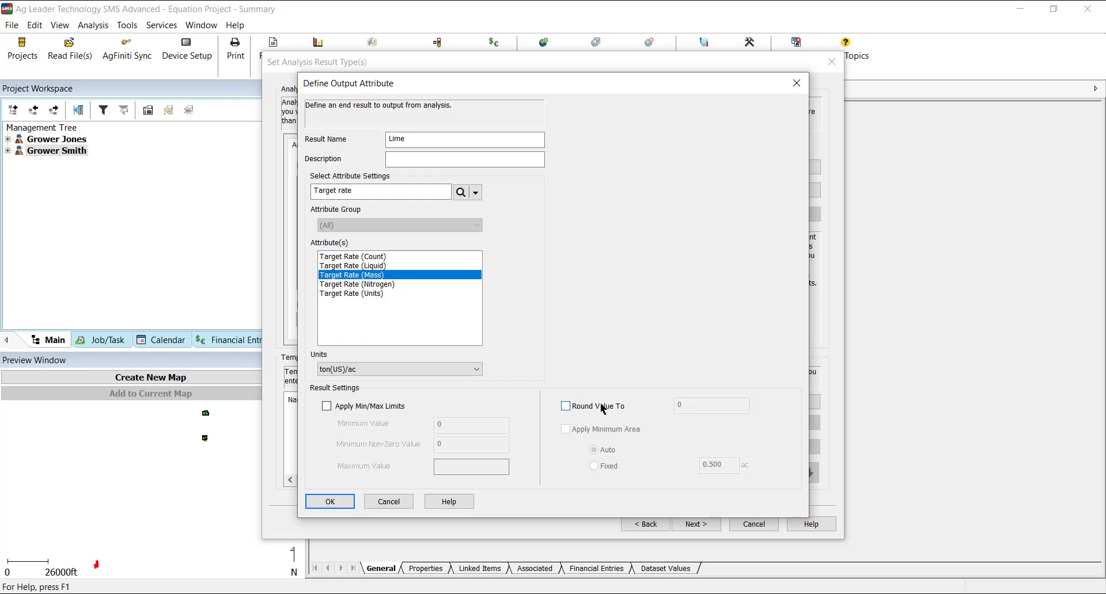
# Round the Lime value to 1, apply a fixed 1 ac minimum area, and save the attribute
pyautogui.click(602, 408)
pyautogui.press('Tab')
pyautogui.write('1')
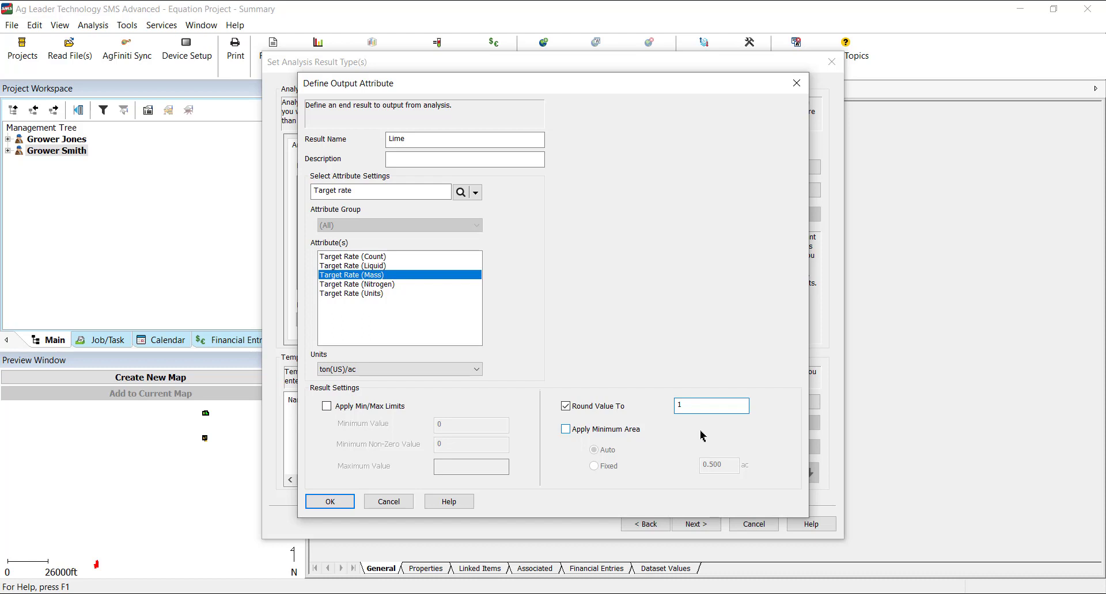
pyautogui.click(630, 429)
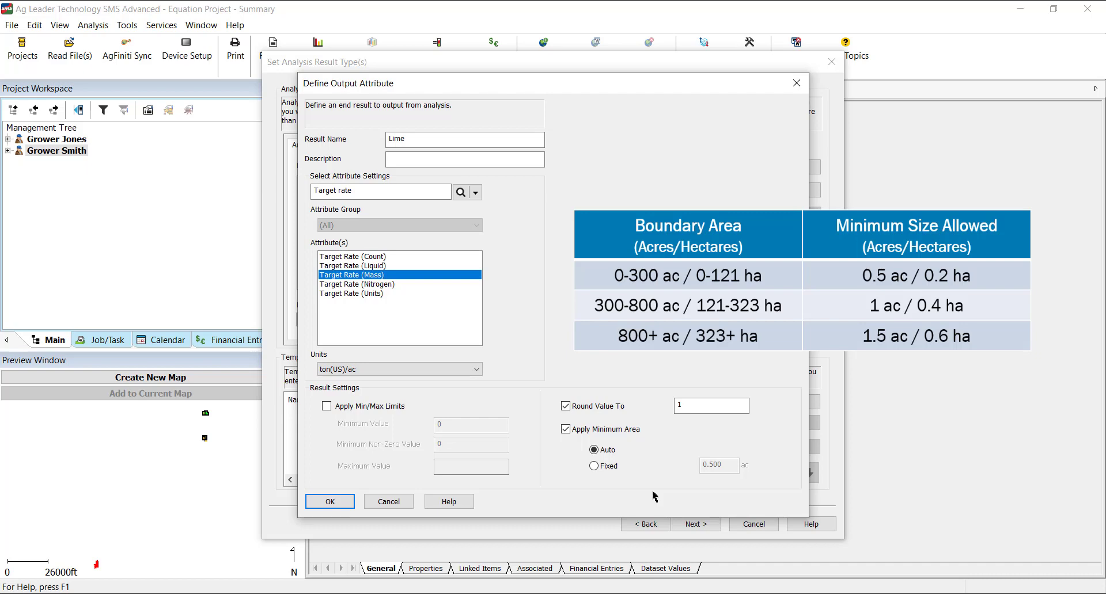
pyautogui.click(609, 468)
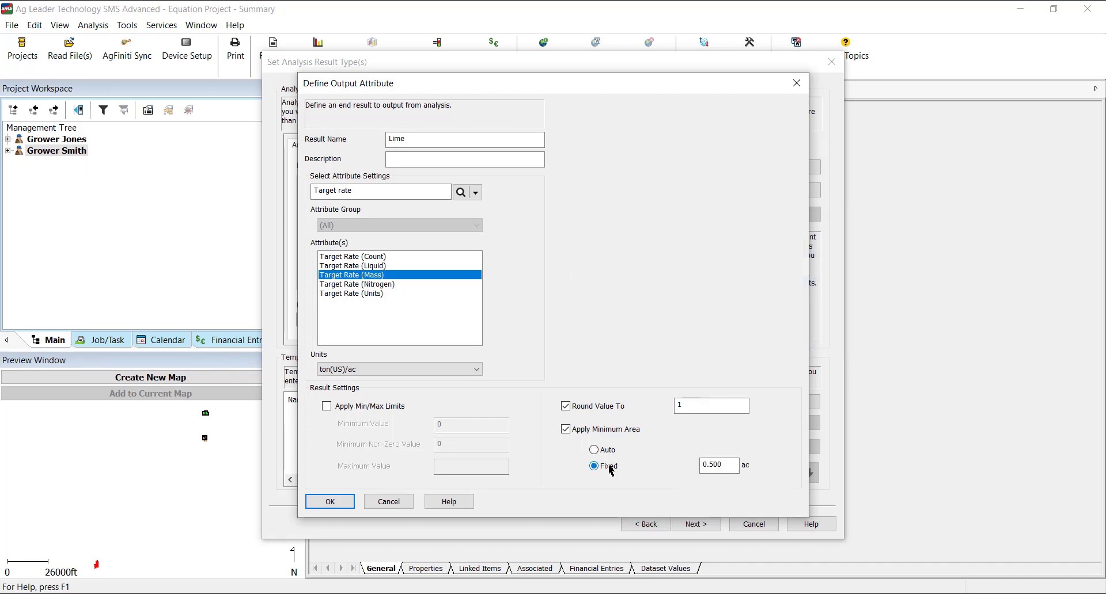
pyautogui.doubleClick(723, 464)
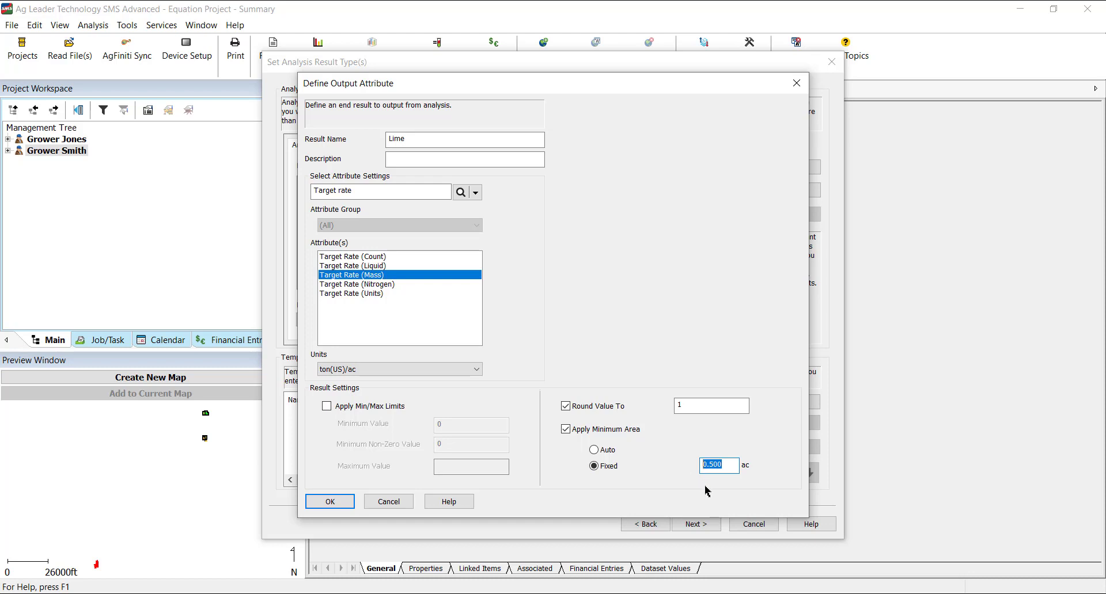
pyautogui.write('1')
pyautogui.click(378, 501)
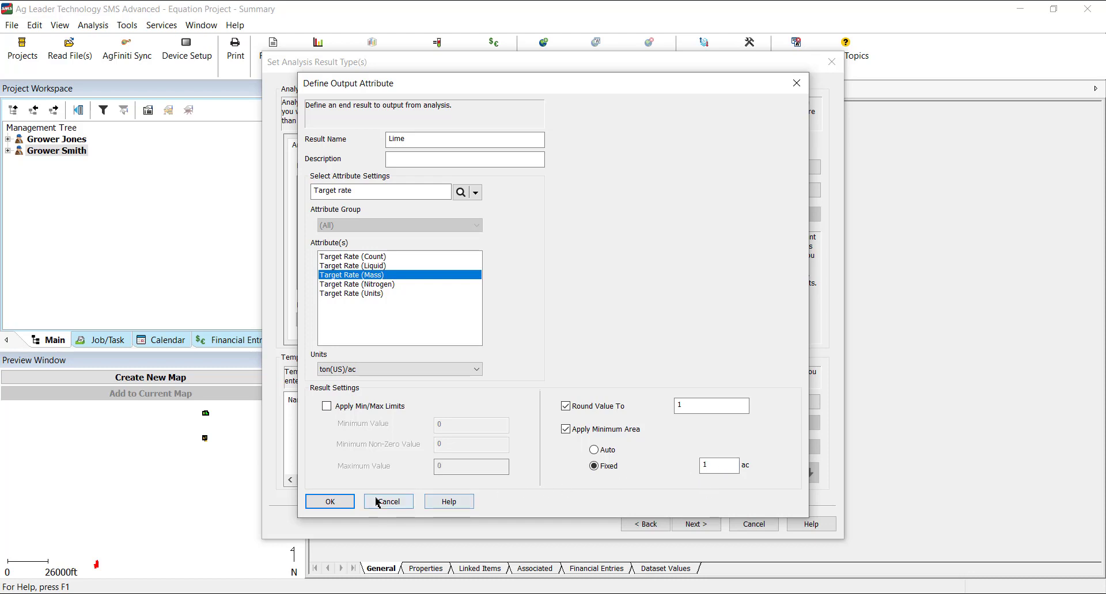
pyautogui.click(331, 501)
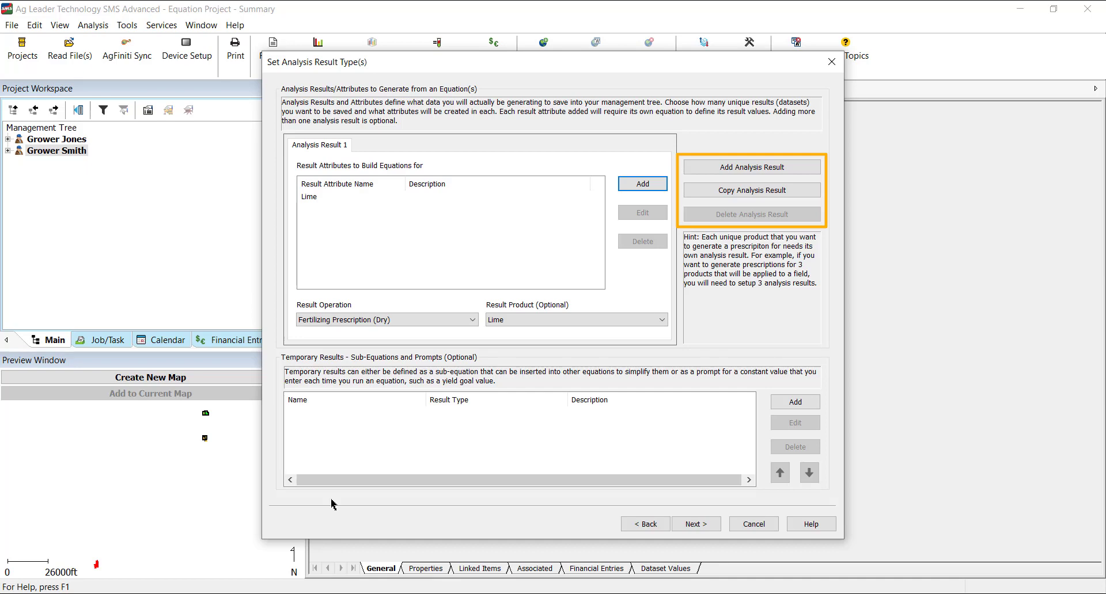
# Advance from the result-type page to the input dataset selection page
pyautogui.click(696, 524)
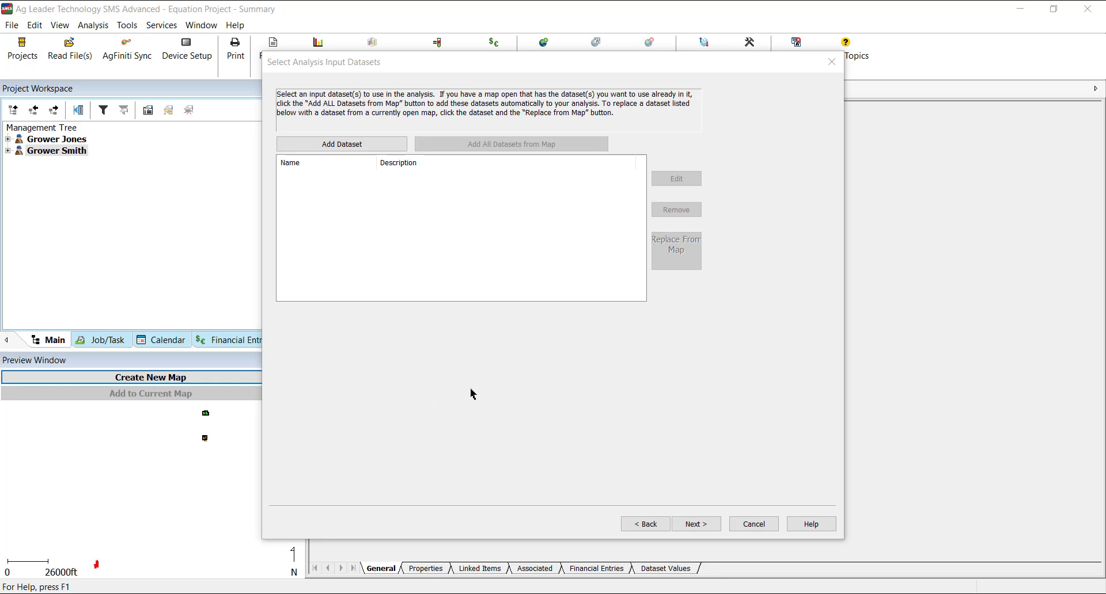
# Add an input dataset filtered to the second grower, year 2020 and Soil Sampling, then review matches
pyautogui.click(387, 144)
pyautogui.click(578, 173)
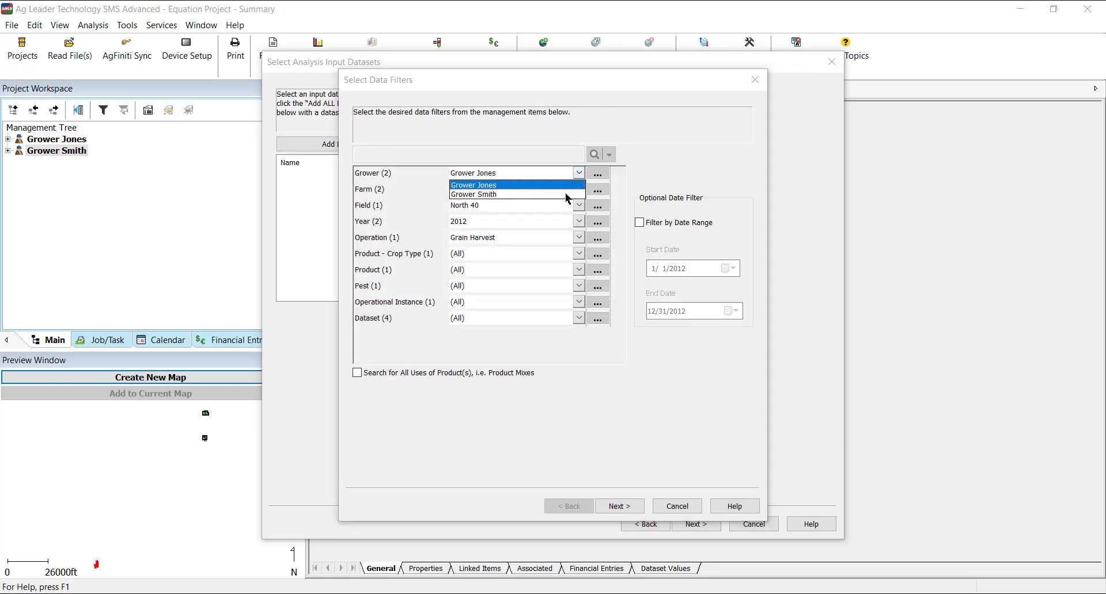
pyautogui.click(566, 195)
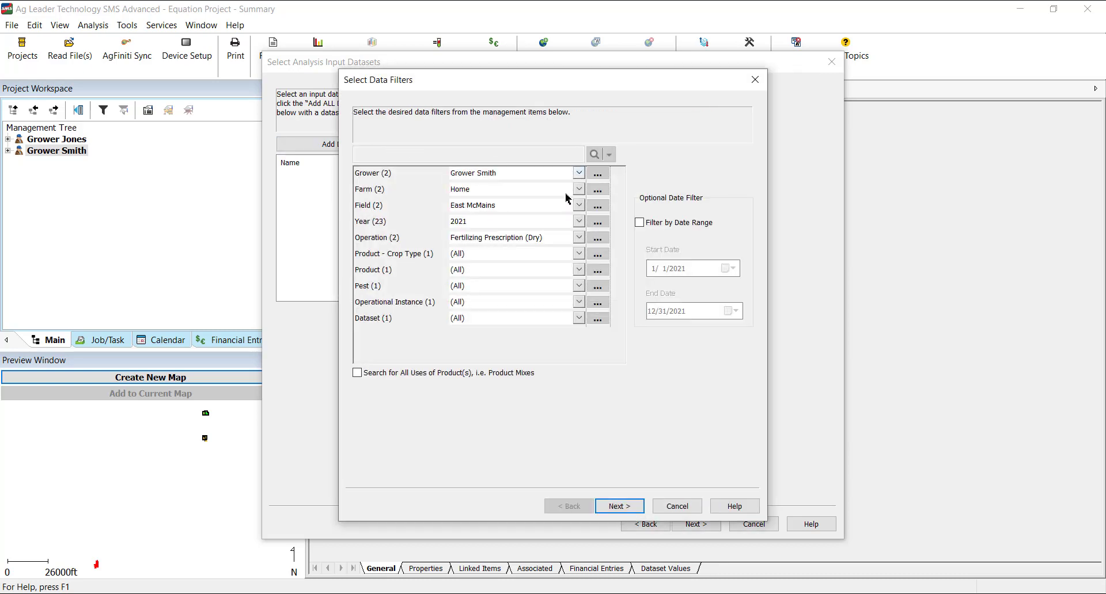
pyautogui.click(578, 221)
pyautogui.click(567, 241)
pyautogui.click(578, 238)
pyautogui.click(555, 297)
pyautogui.click(620, 506)
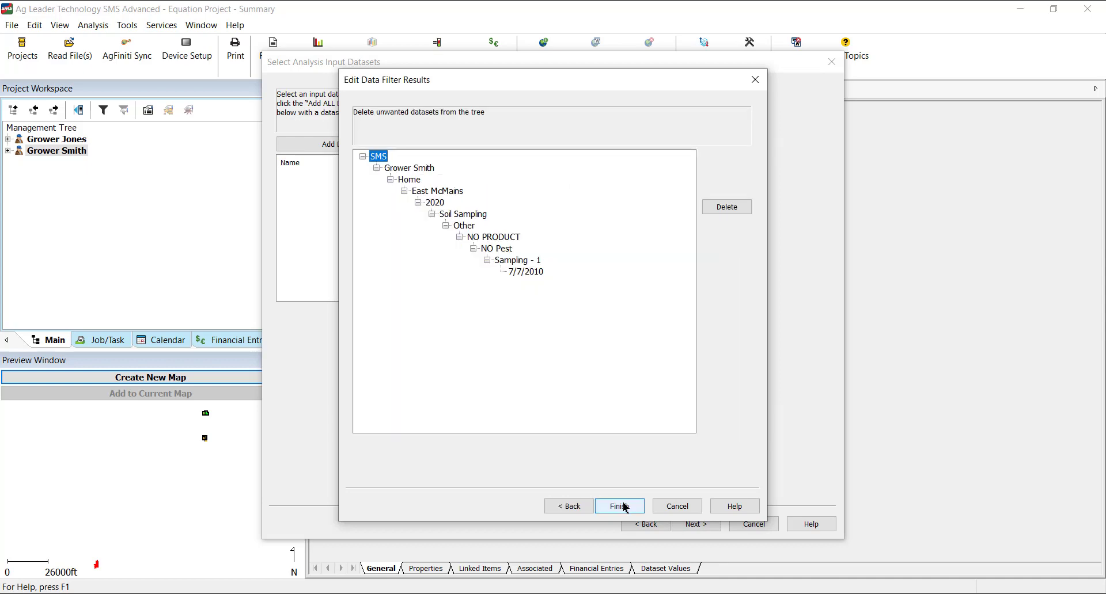
# Accept the 2020 East McMains Soil Sampling dataset and confirm its input settings
pyautogui.click(619, 506)
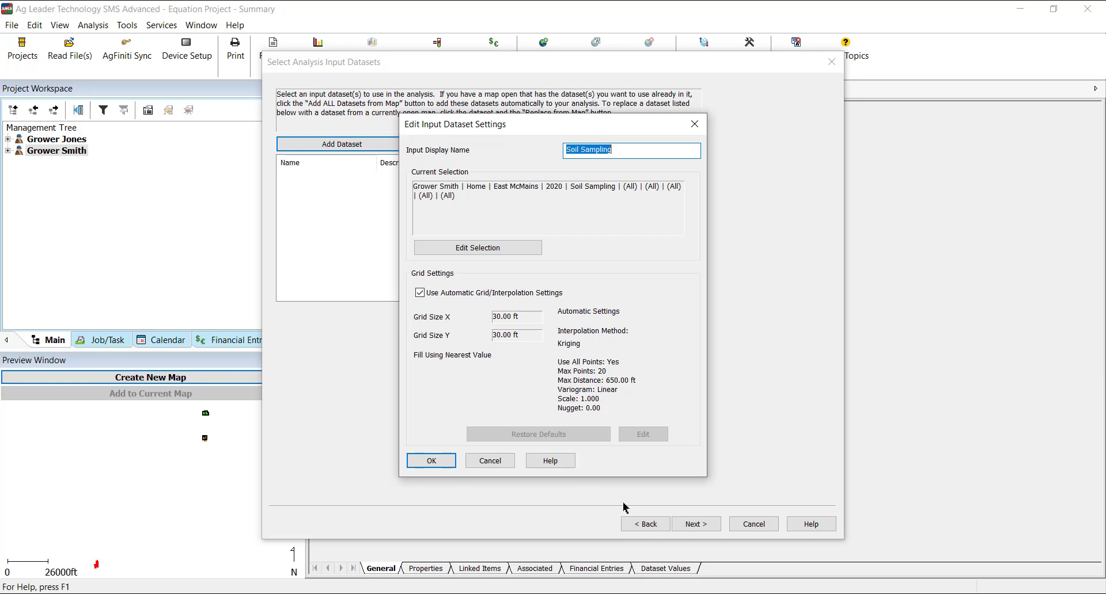
pyautogui.click(440, 461)
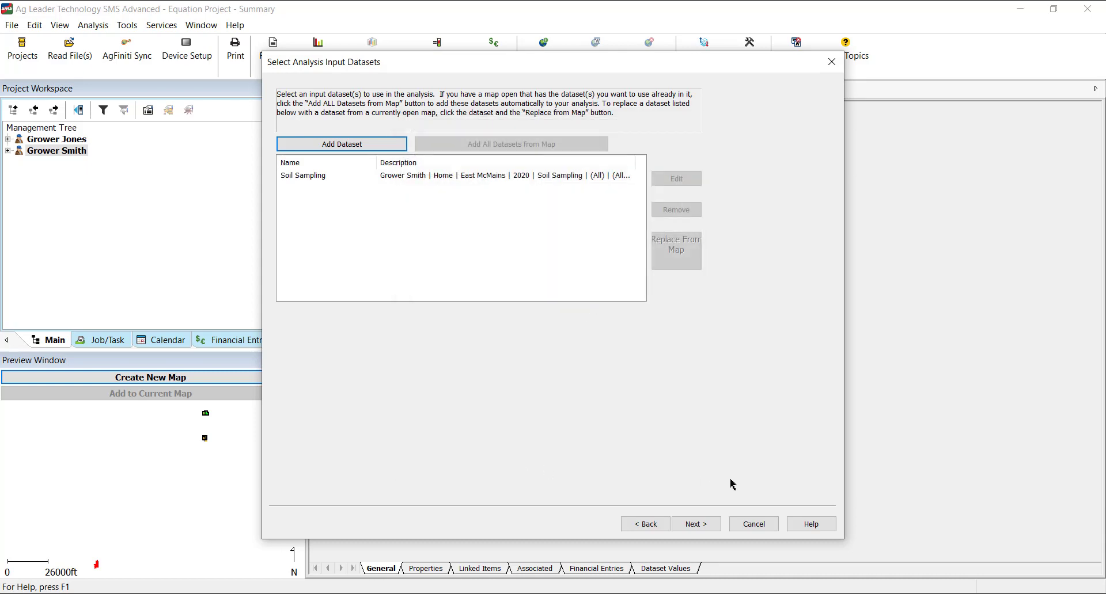
# Move past input datasets and skip management item inputs to reach the equation page
pyautogui.click(718, 528)
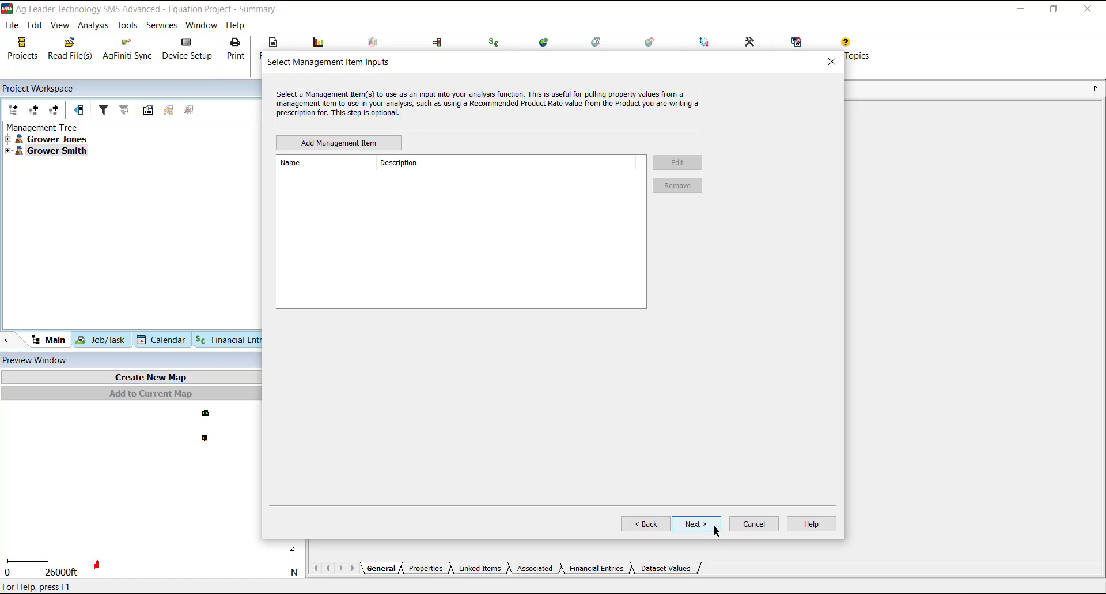
pyautogui.click(695, 524)
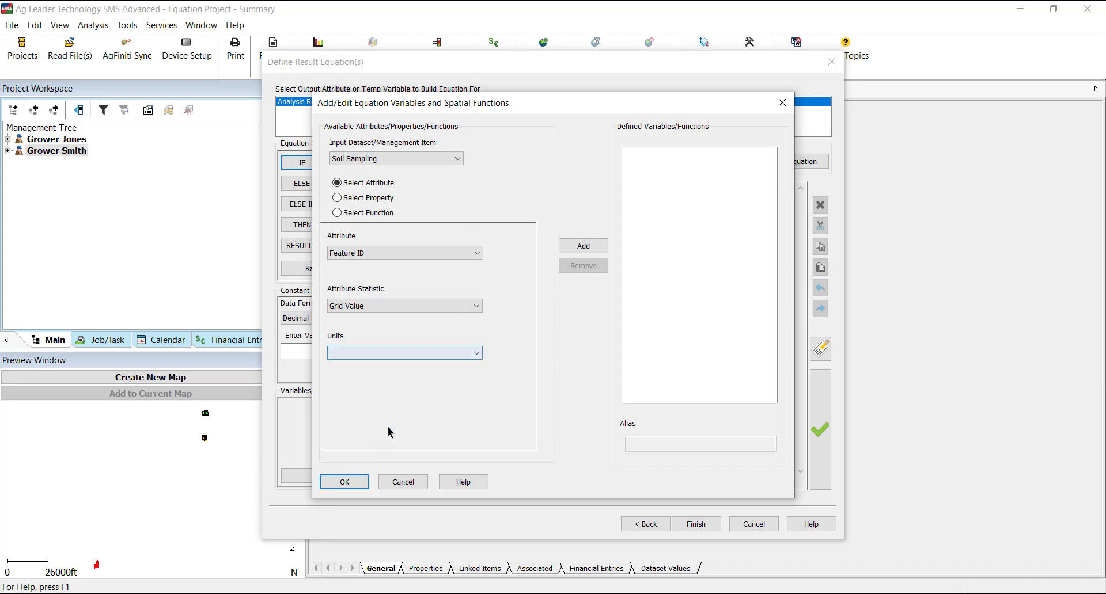
# Add the Soil Sampling dataset's Soil pH attribute as an equation variable
pyautogui.click(476, 253)
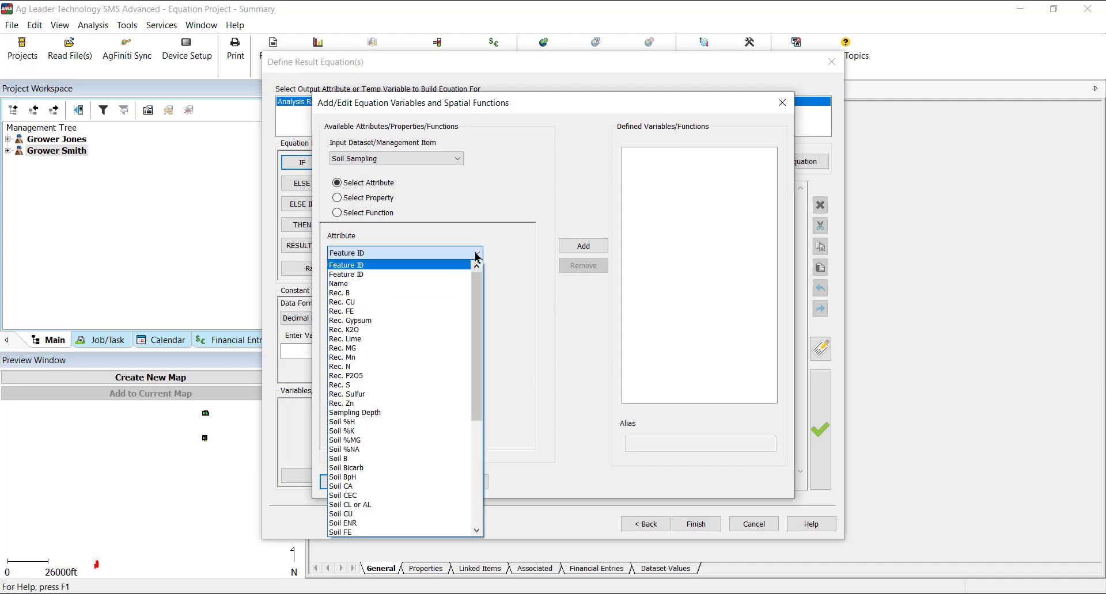
pyautogui.scroll(-7, 432, 443)
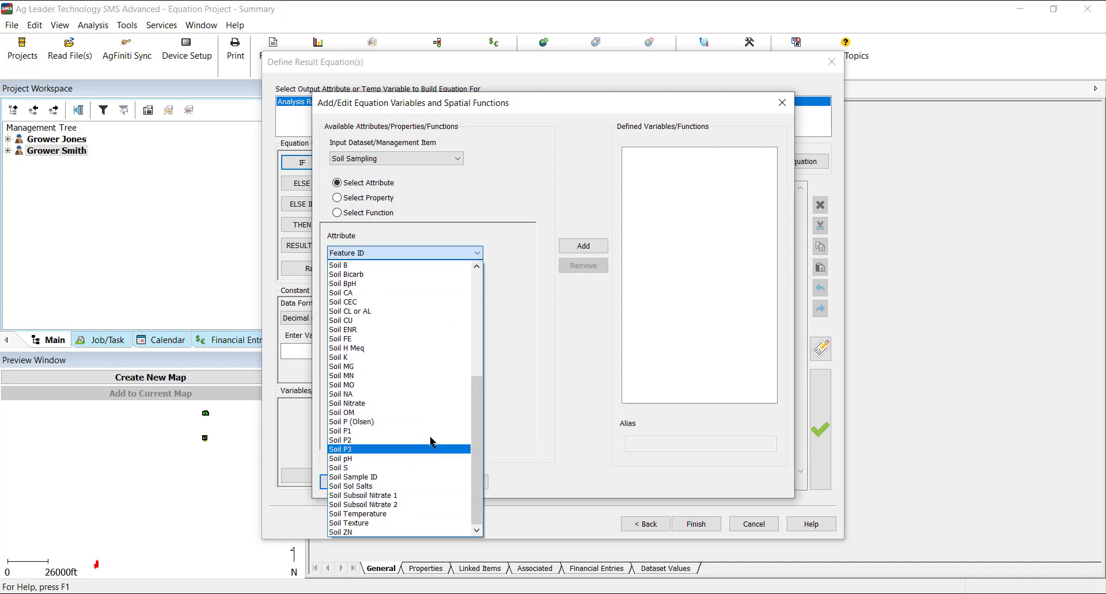
pyautogui.click(433, 458)
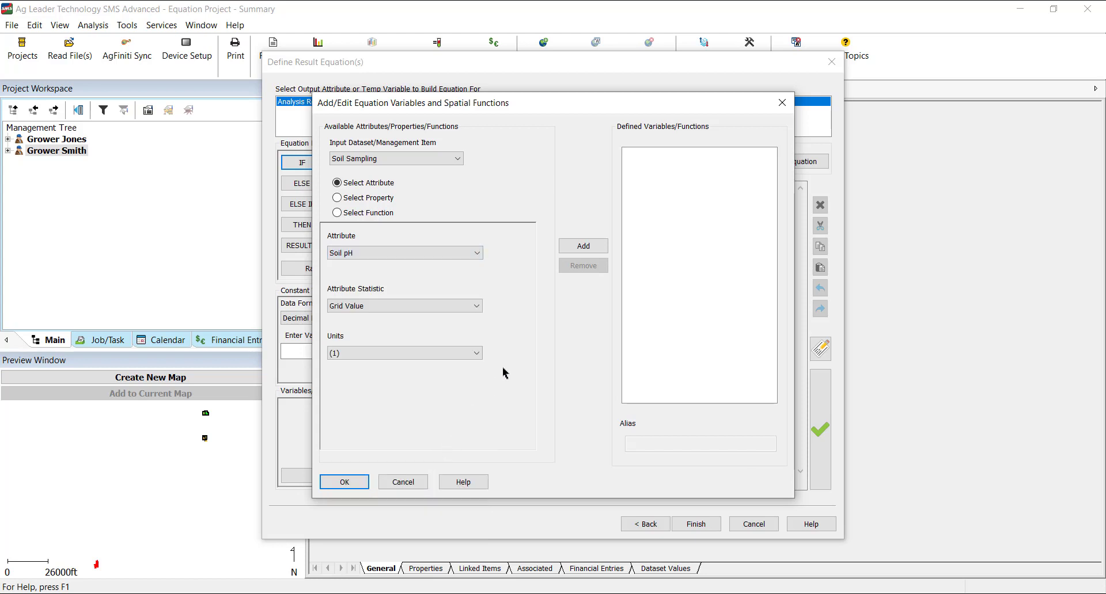
pyautogui.click(602, 247)
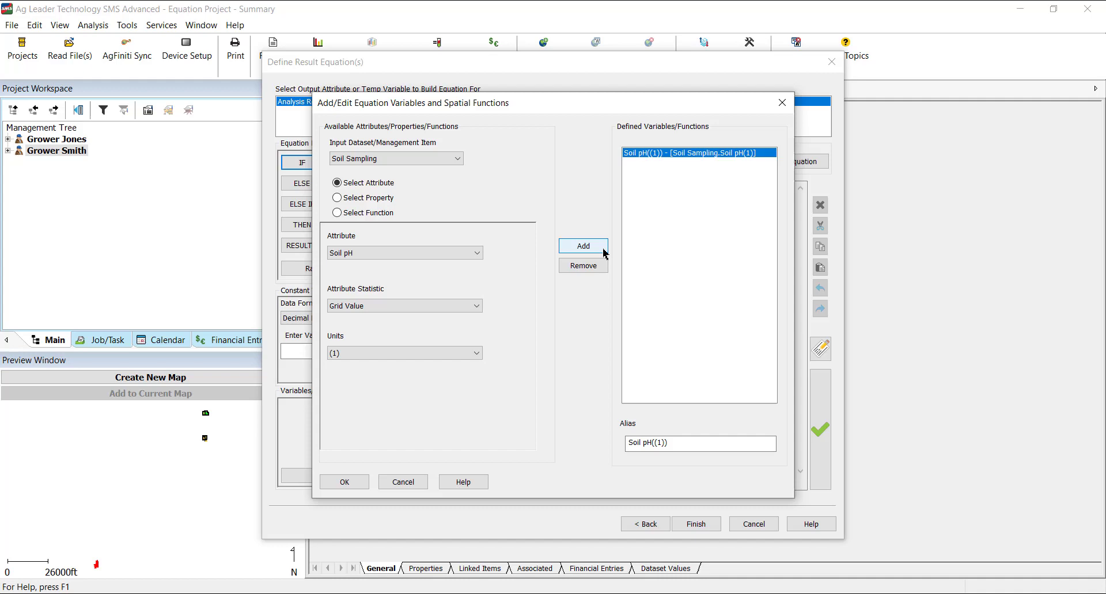
pyautogui.click(345, 482)
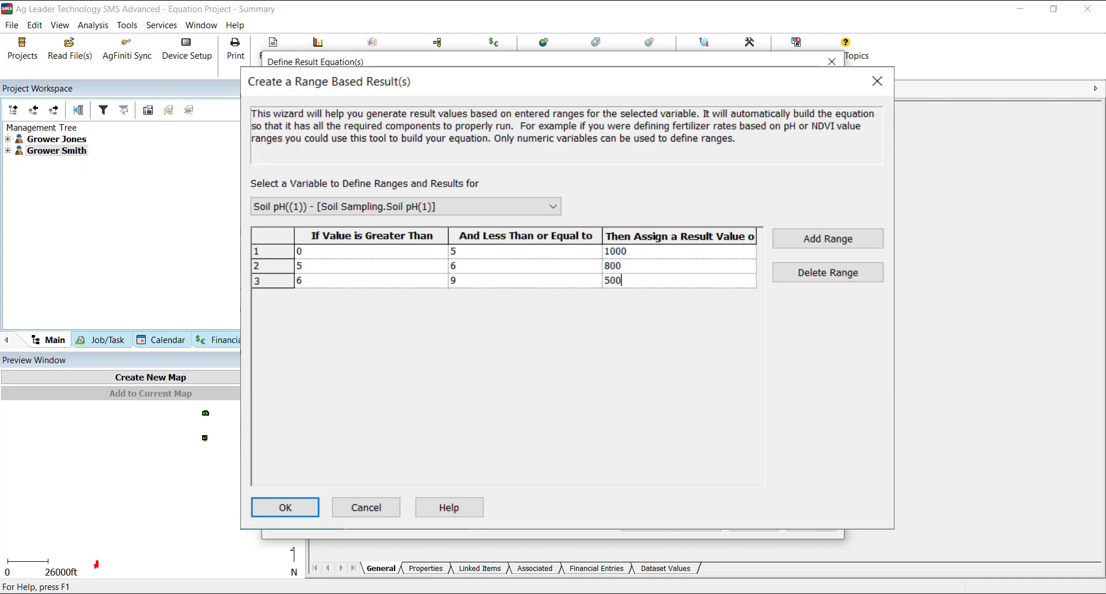
# Dismiss the Range and Logic wizards unused and return to the equation's variable list
pyautogui.press('Return')
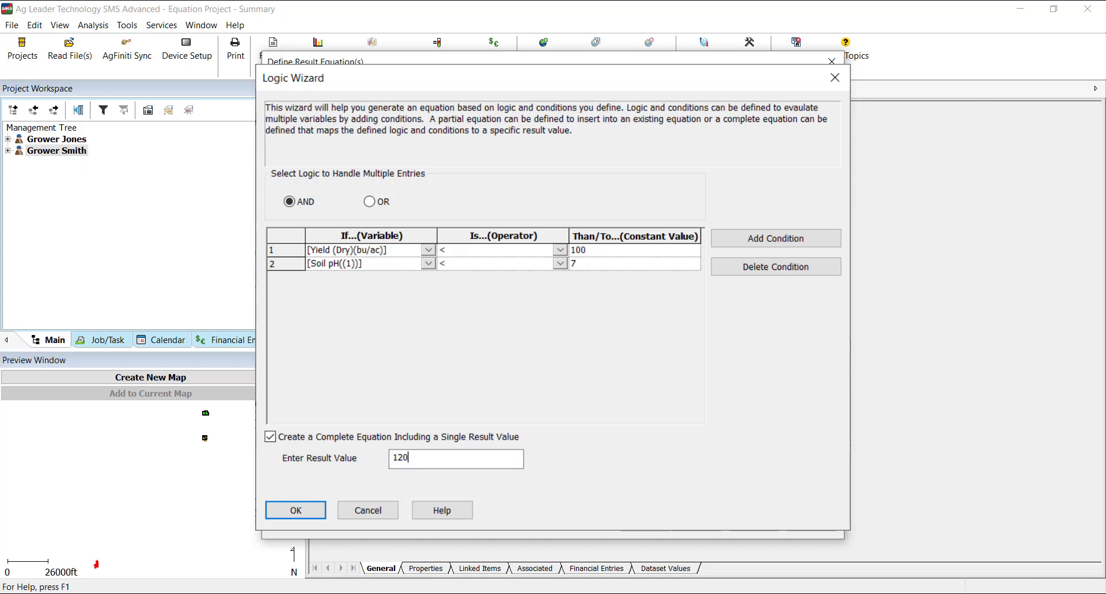
pyautogui.press('Return')
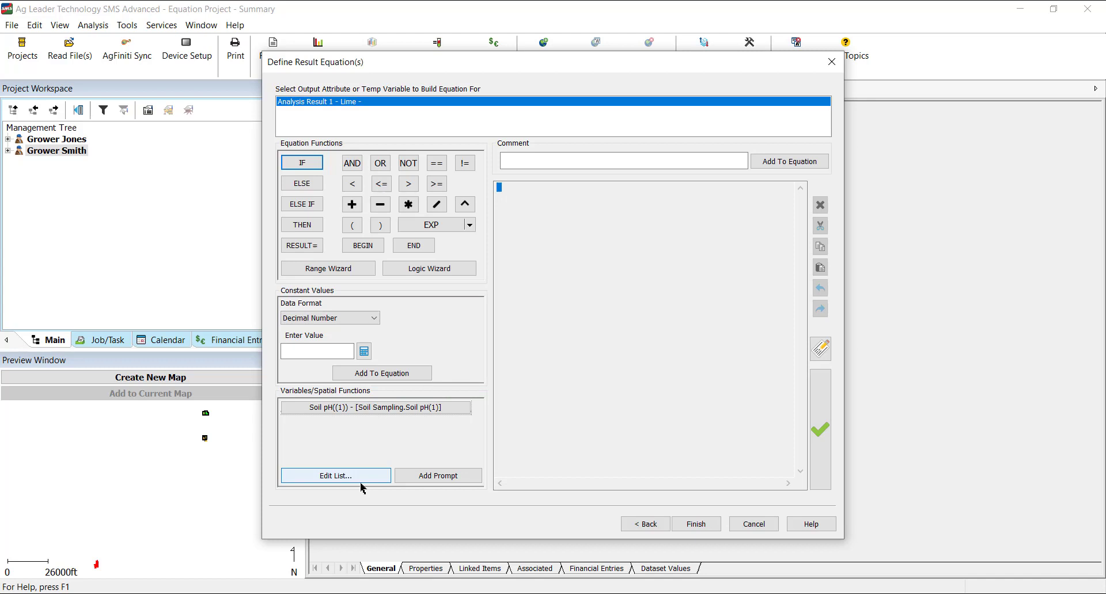
pyautogui.click(363, 481)
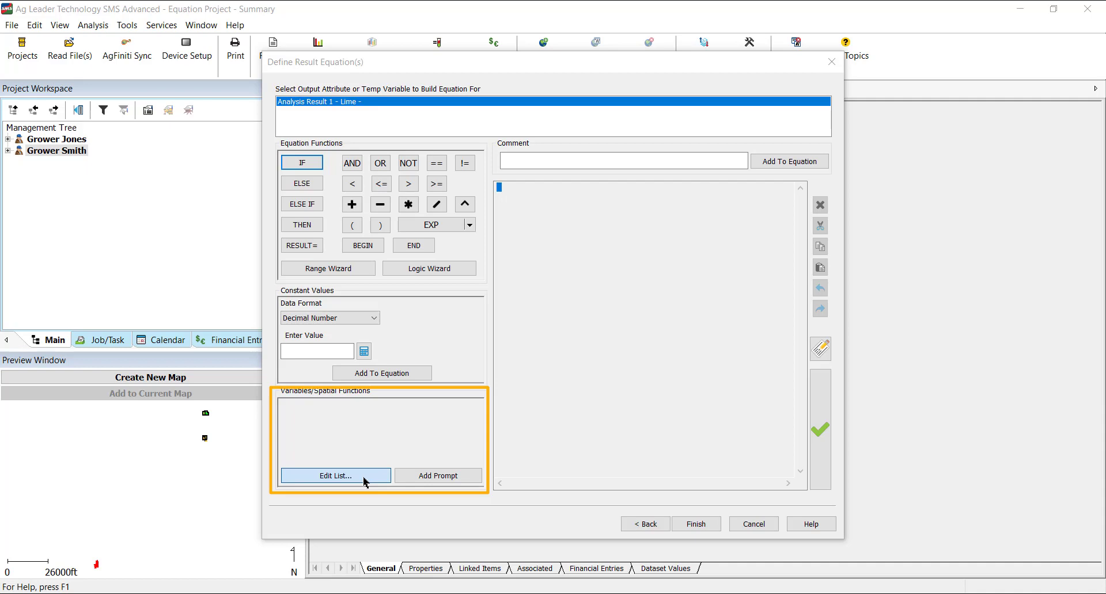
# Add Soil pH from the Soil Sampling attributes as the Lime equation's variable
pyautogui.click(363, 475)
pyautogui.click(477, 253)
pyautogui.scroll(-3, 432, 415)
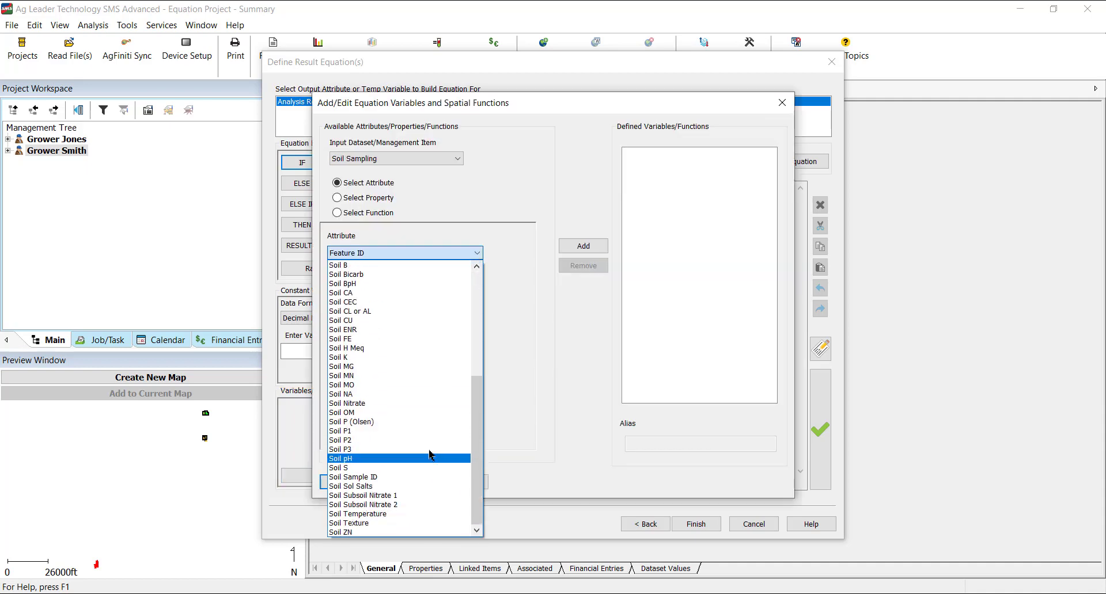
pyautogui.click(429, 457)
pyautogui.click(600, 249)
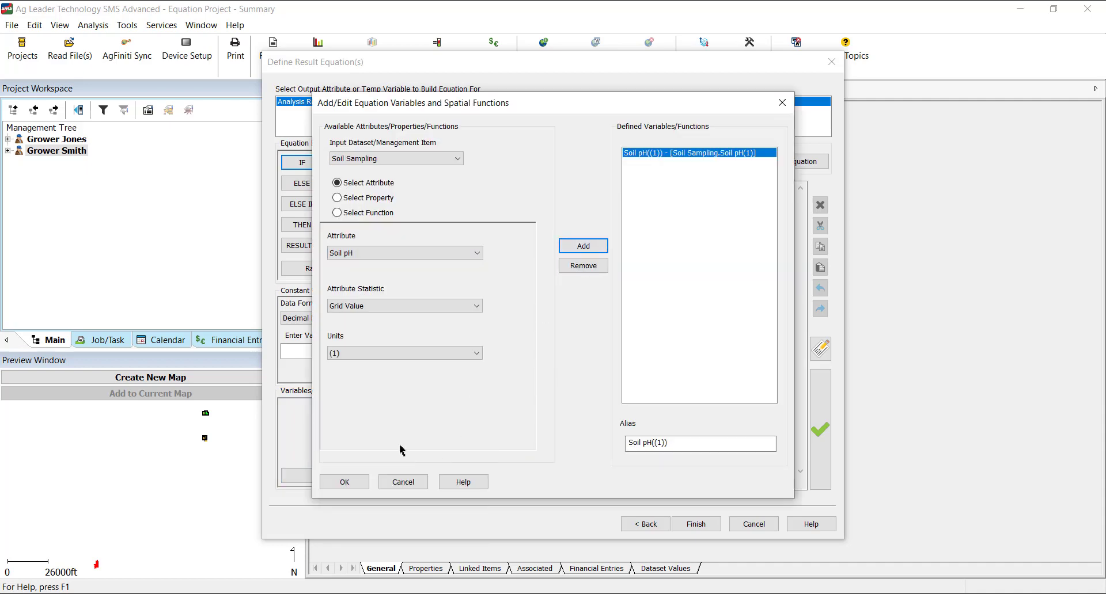
pyautogui.click(345, 483)
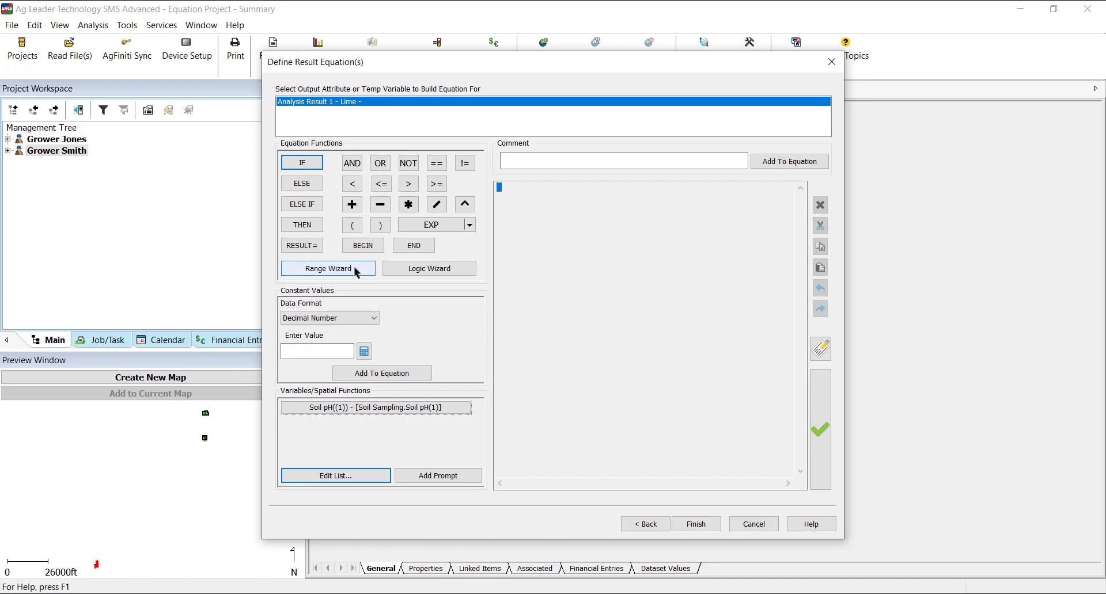
# Start a Range Wizard equation with four soil pH range rows
pyautogui.click(366, 272)
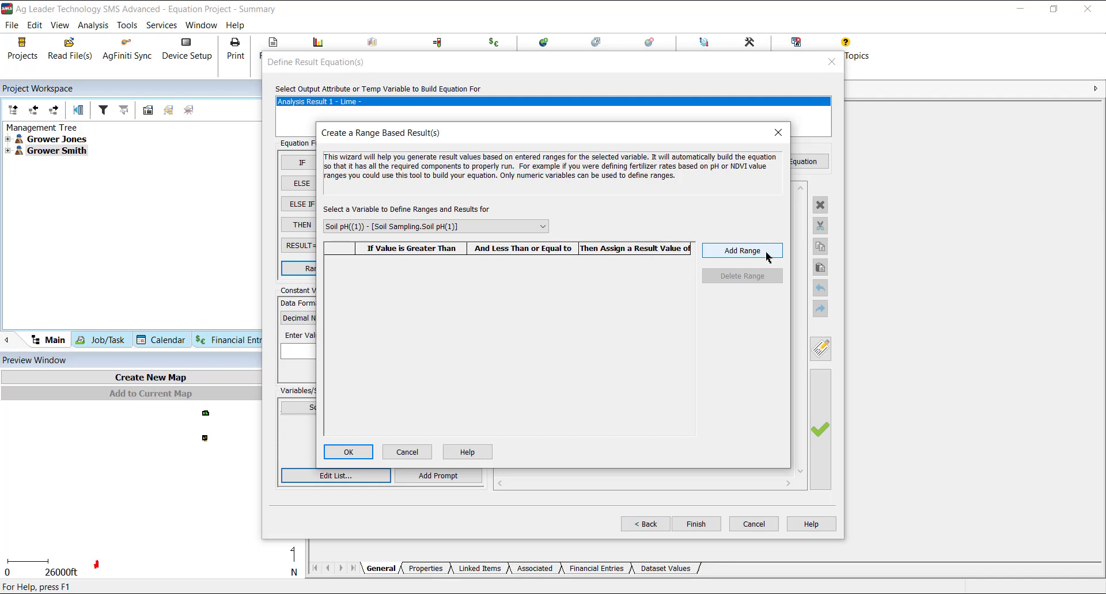
pyautogui.click(768, 257)
pyautogui.click(767, 256)
pyautogui.click(767, 257)
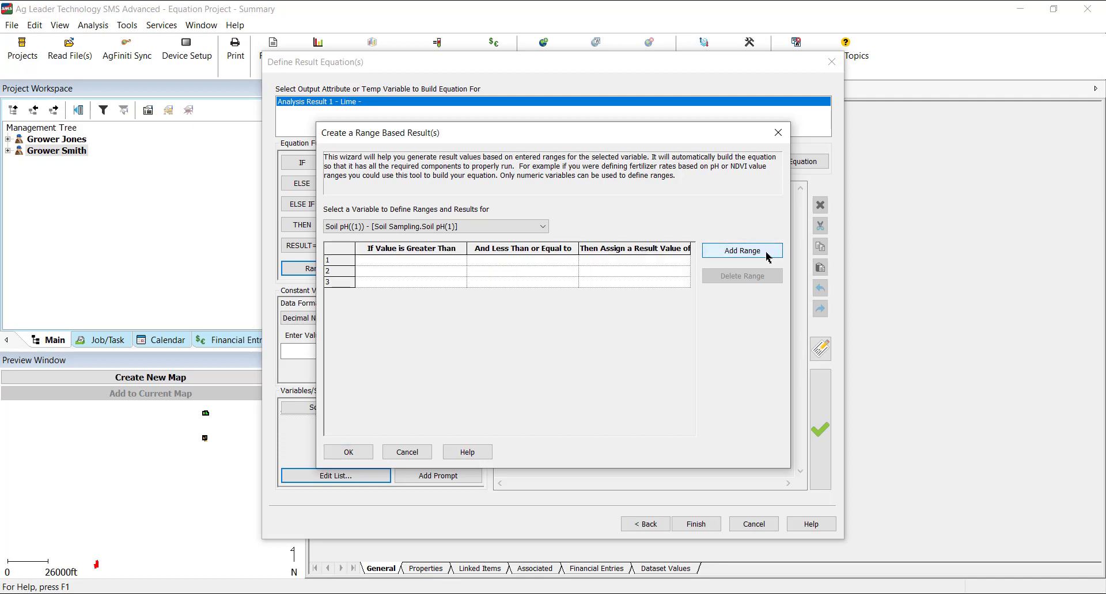
pyautogui.click(768, 257)
# Fill pH bands 0–6, 6–6.3, 6.3–6.5, 6.5–8 with lime rates 2.5, 2, 1.5, 0 and generate the equation
pyautogui.click(456, 264)
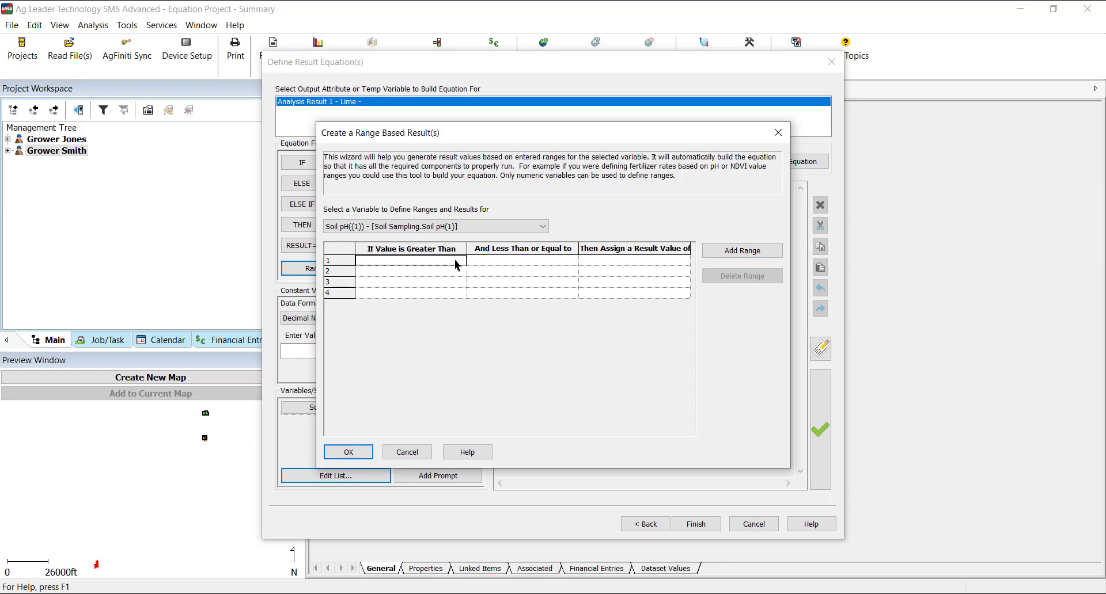
pyautogui.write('0')
pyautogui.click(498, 263)
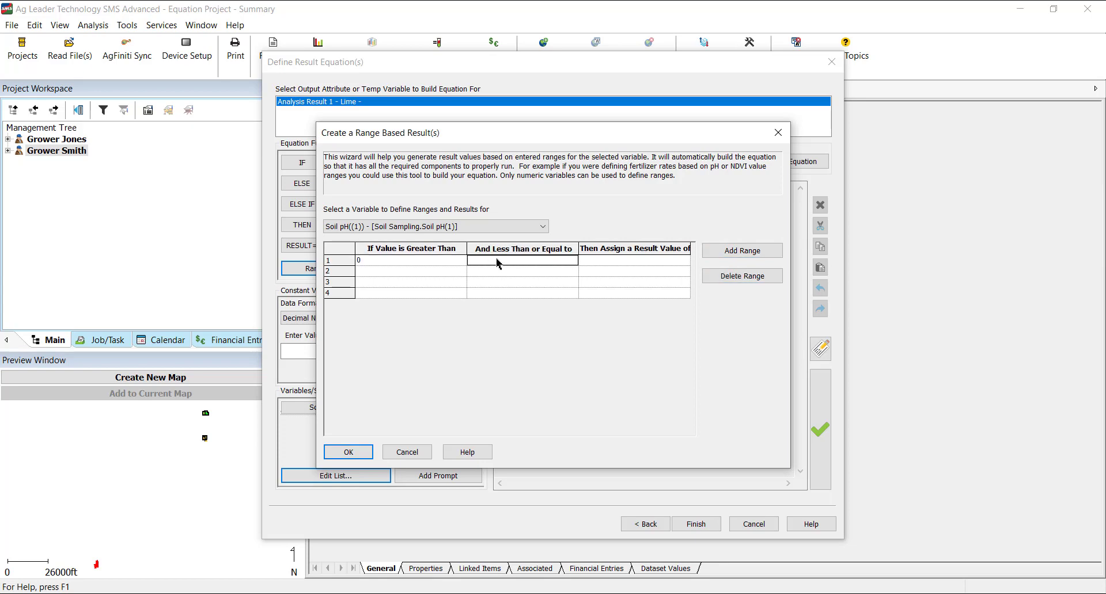
pyautogui.write('6')
pyautogui.click(612, 264)
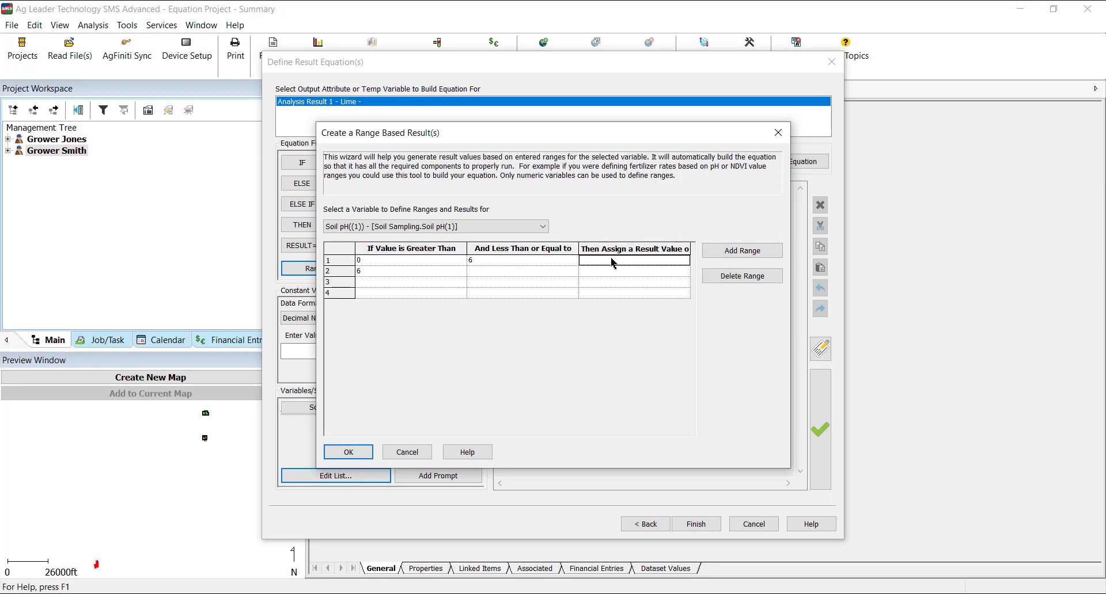
pyautogui.write('2.5')
pyautogui.click(496, 273)
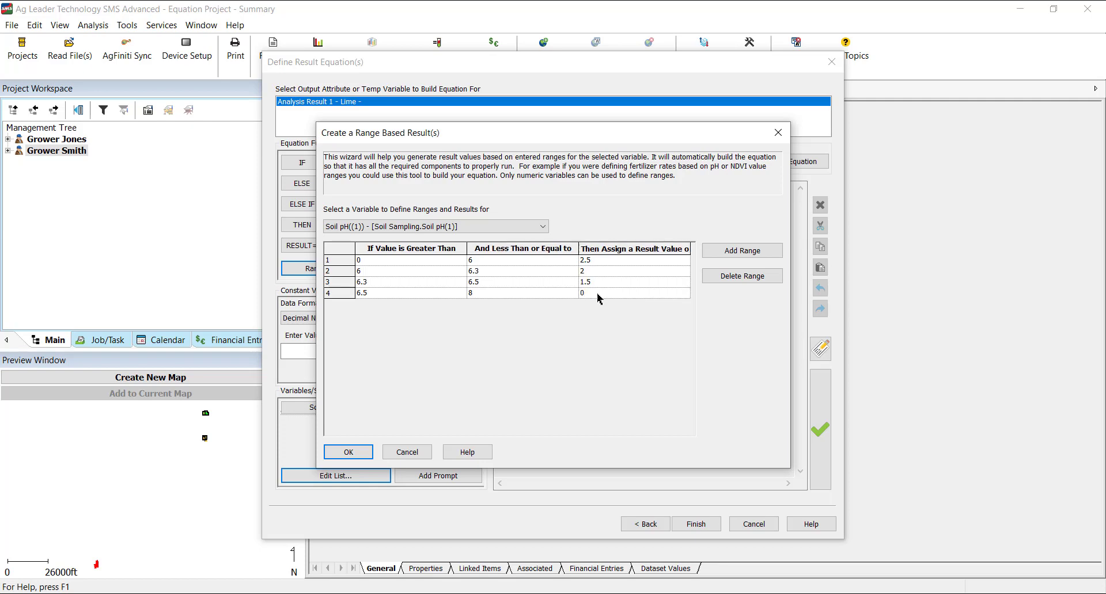
pyautogui.click(365, 457)
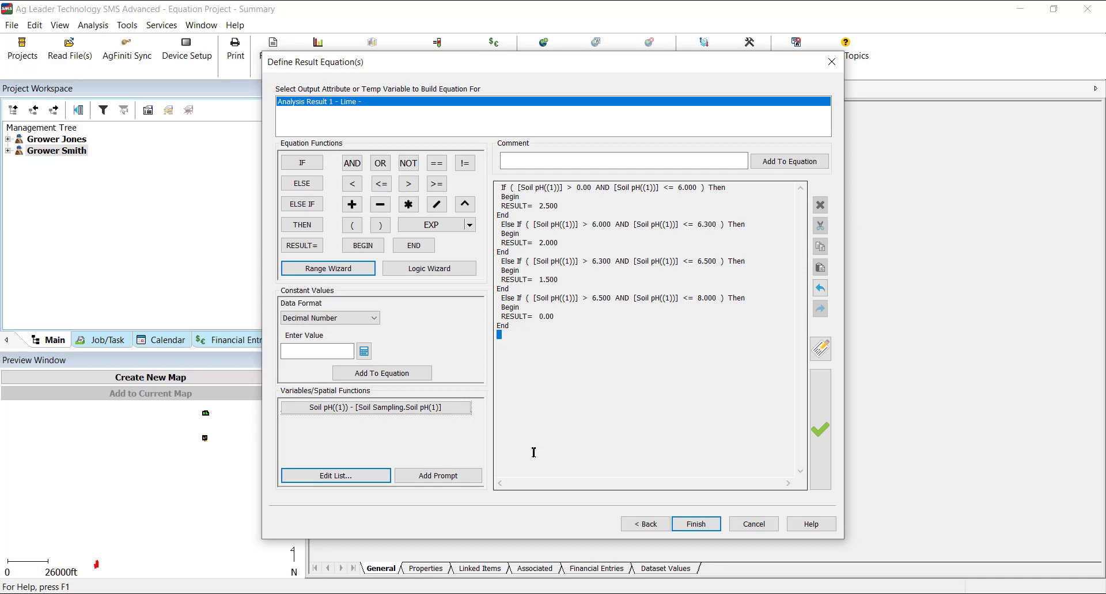
# Validate the pH-range equation and save it as the Lime Prescription analysis
pyautogui.click(823, 468)
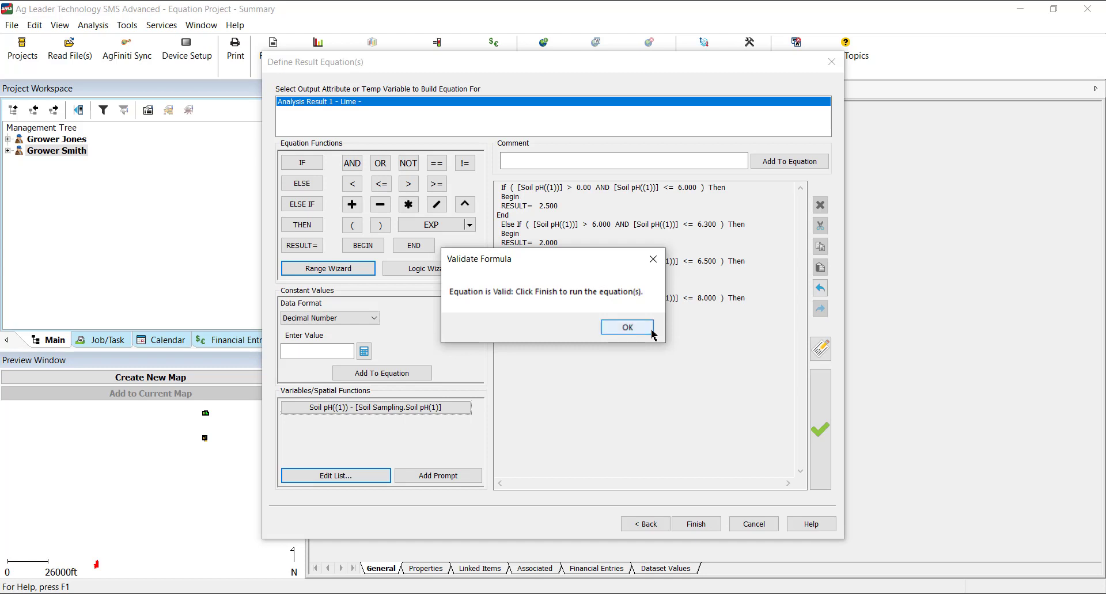
pyautogui.click(648, 328)
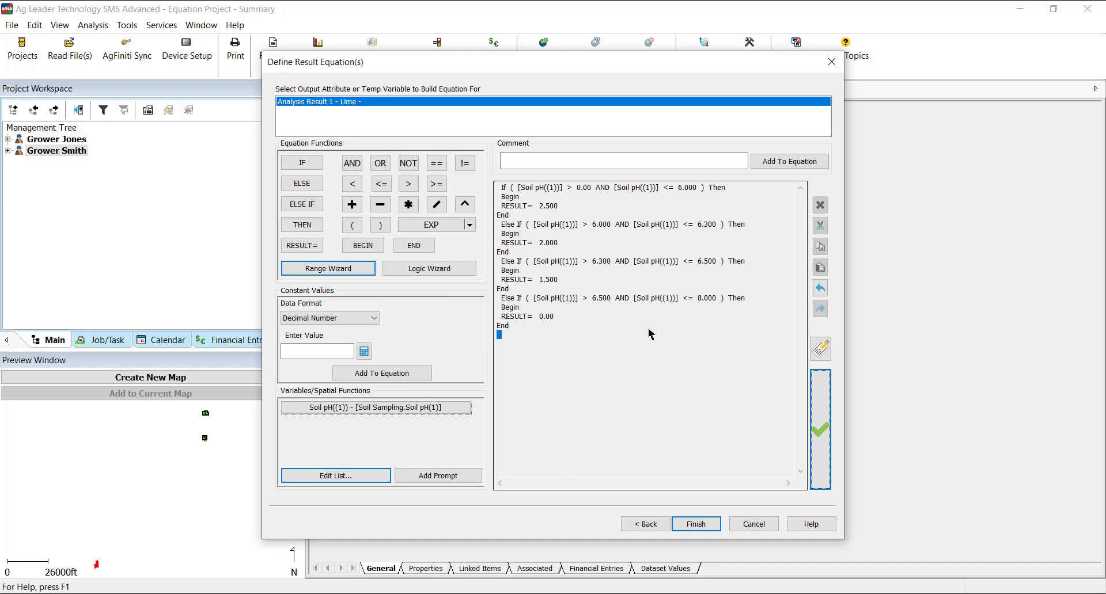
pyautogui.click(718, 527)
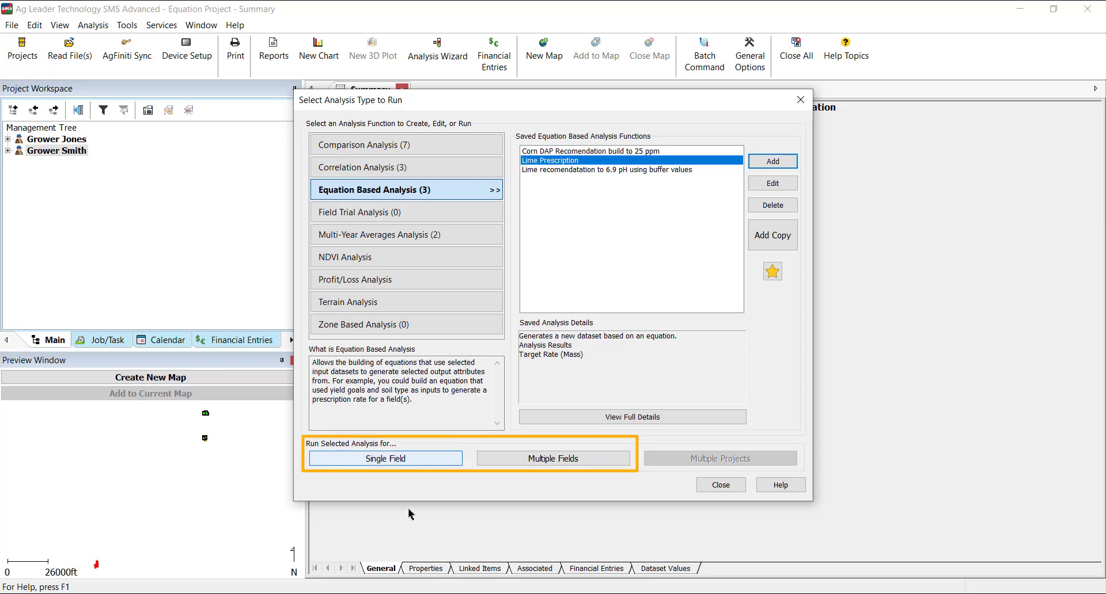
# Run Lime Prescription as a single-field analysis on East McMains 2020 Soil Sampling data
pyautogui.click(421, 462)
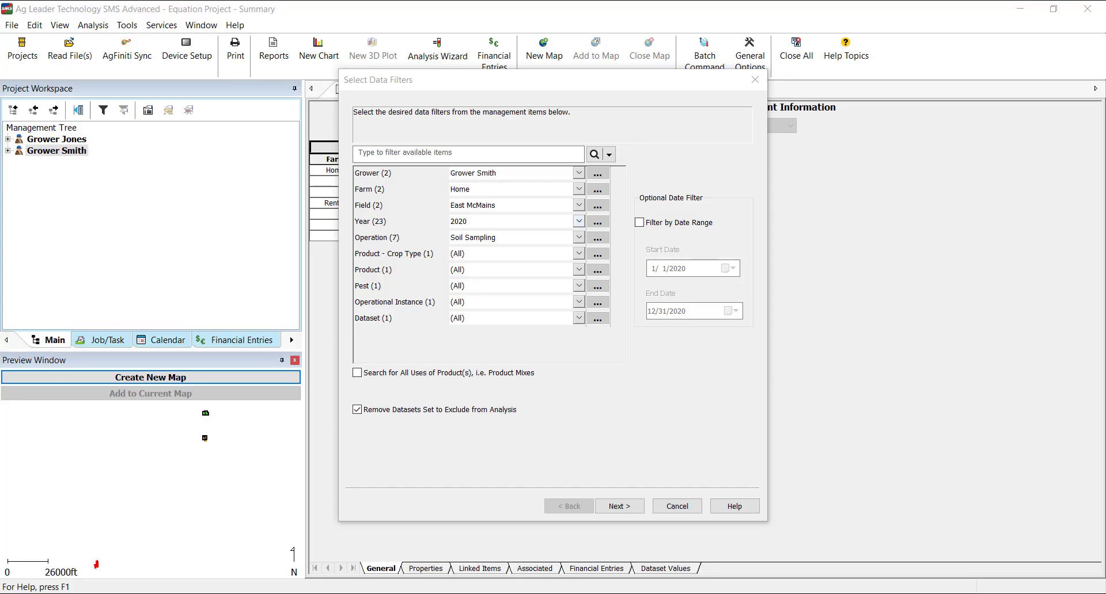
pyautogui.click(634, 510)
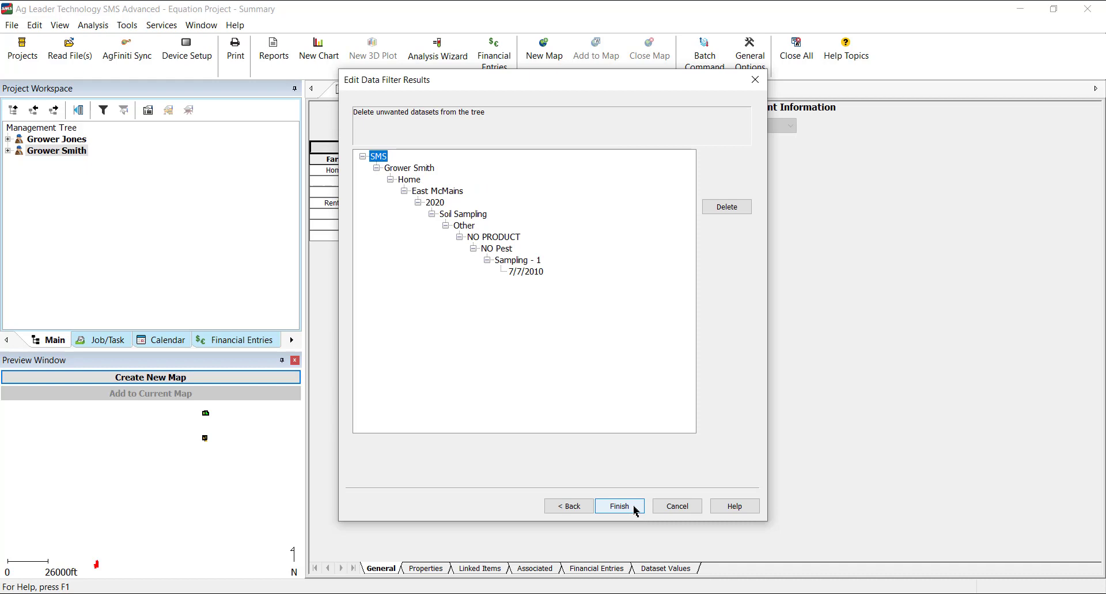
pyautogui.click(634, 511)
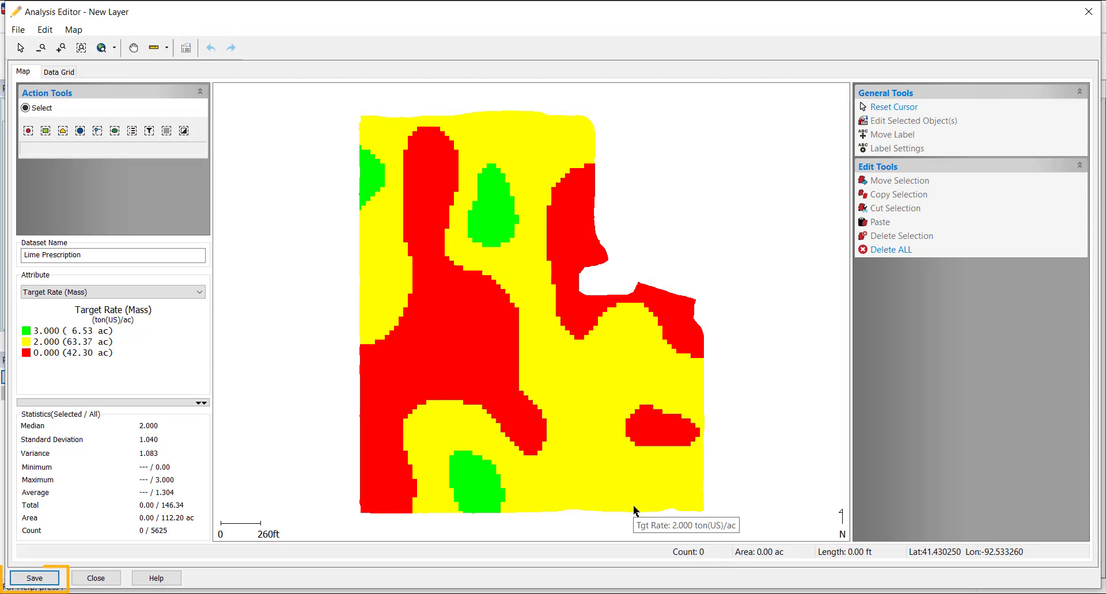
# Save the result as East McMains 2021 Lime prescription and display it on a new map
pyautogui.click(32, 579)
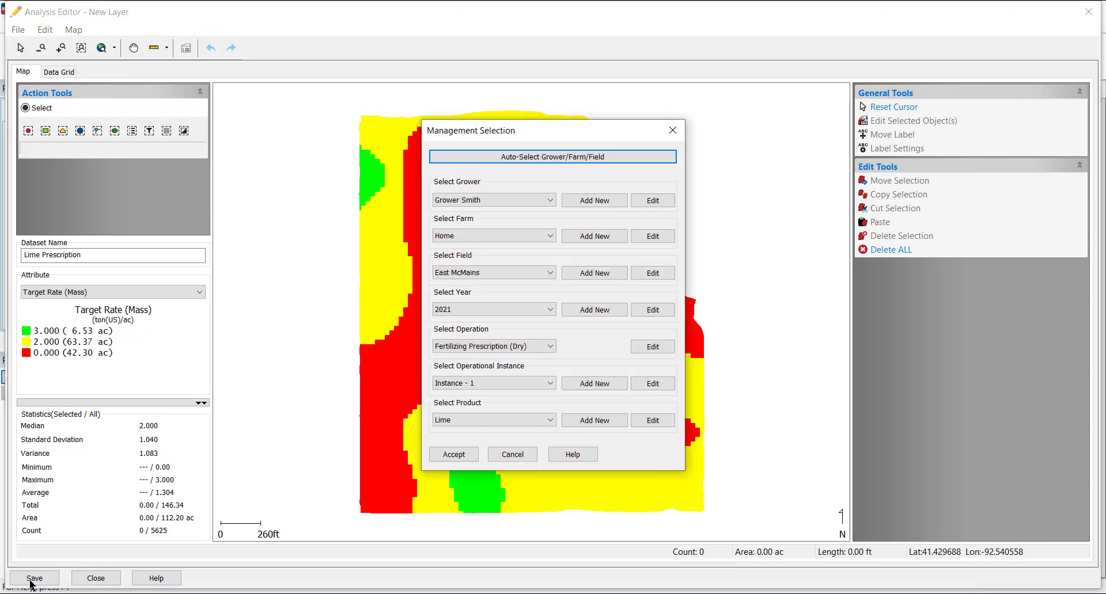
pyautogui.click(461, 460)
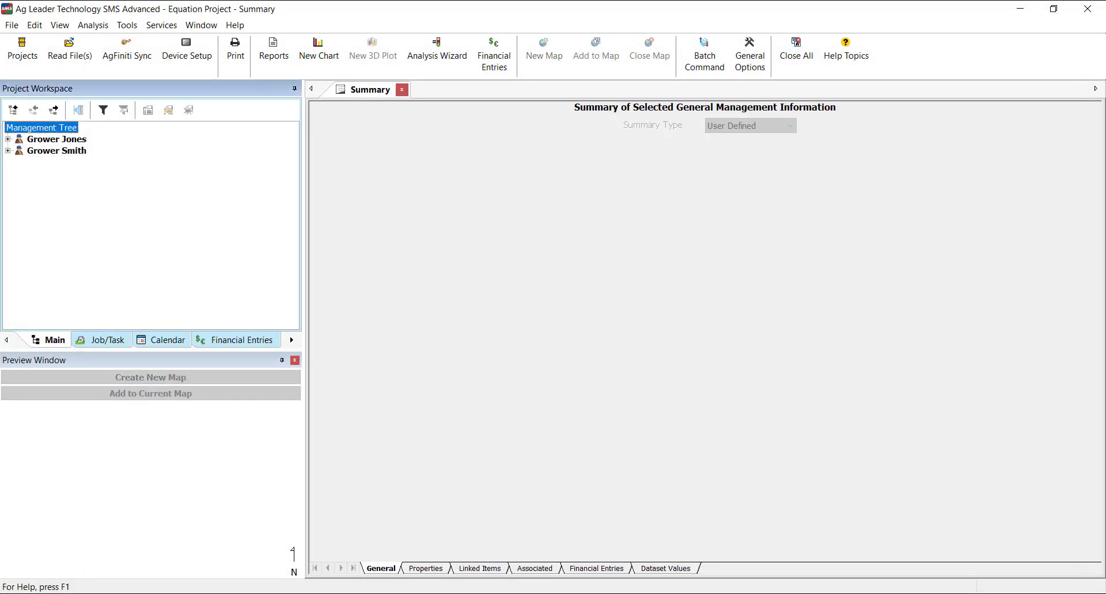
pyautogui.click(8, 150)
pyautogui.click(19, 162)
pyautogui.click(30, 173)
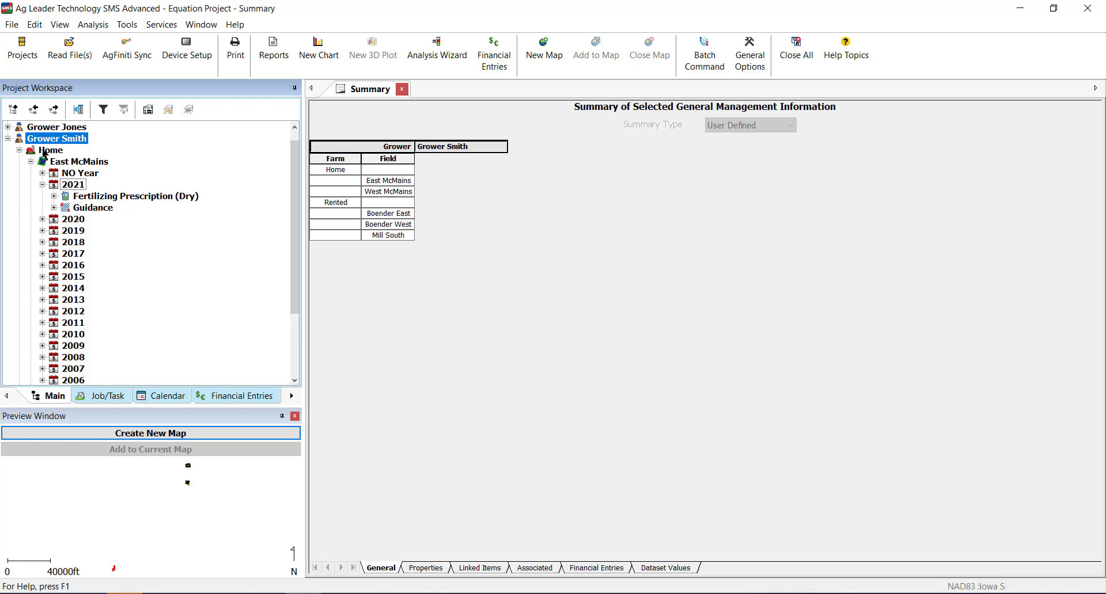
pyautogui.click(230, 436)
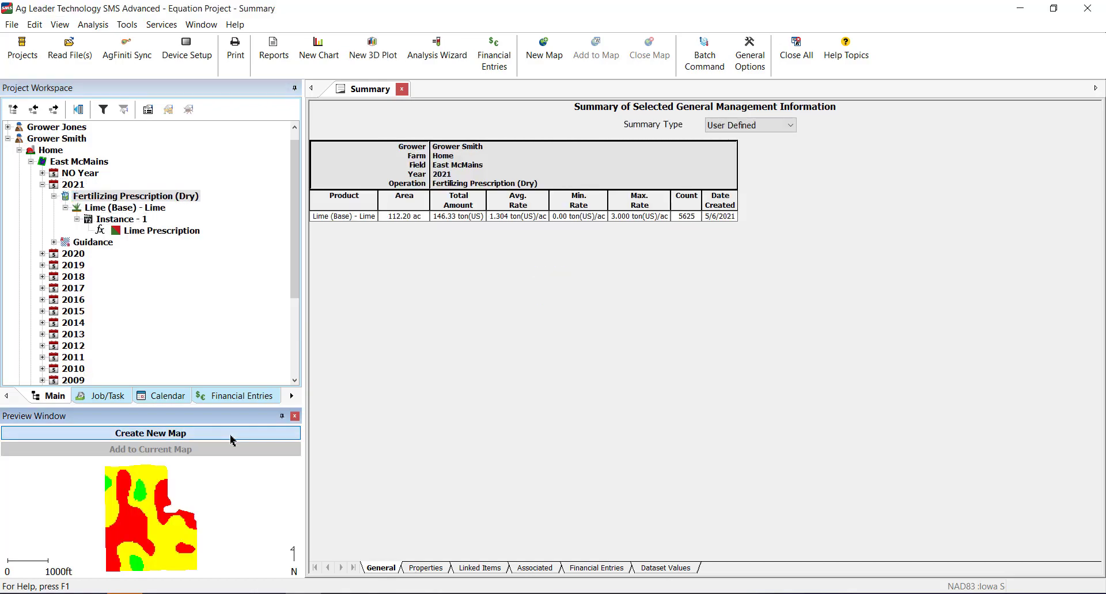